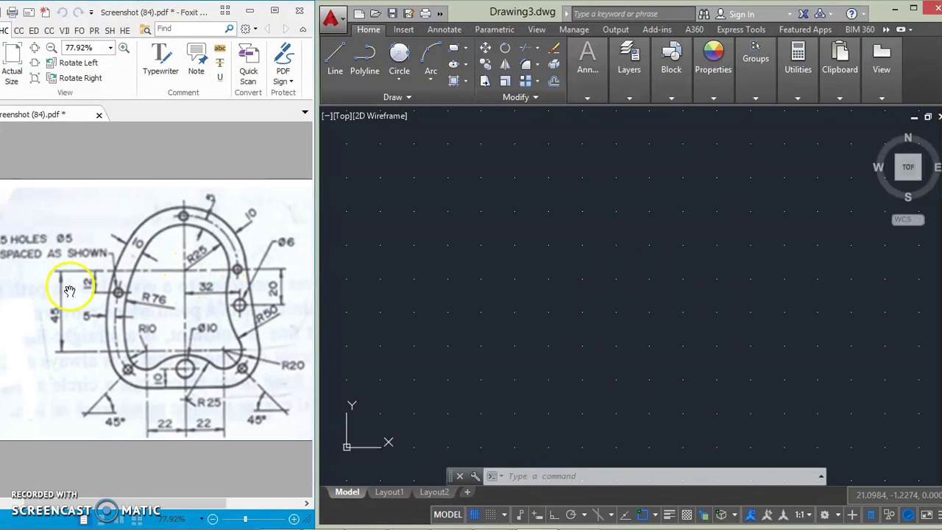
Step: Draw a vertical line 45 units long running downward, with Ortho mode turned on
{"action": "left_click", "coordinate": [336, 59]}
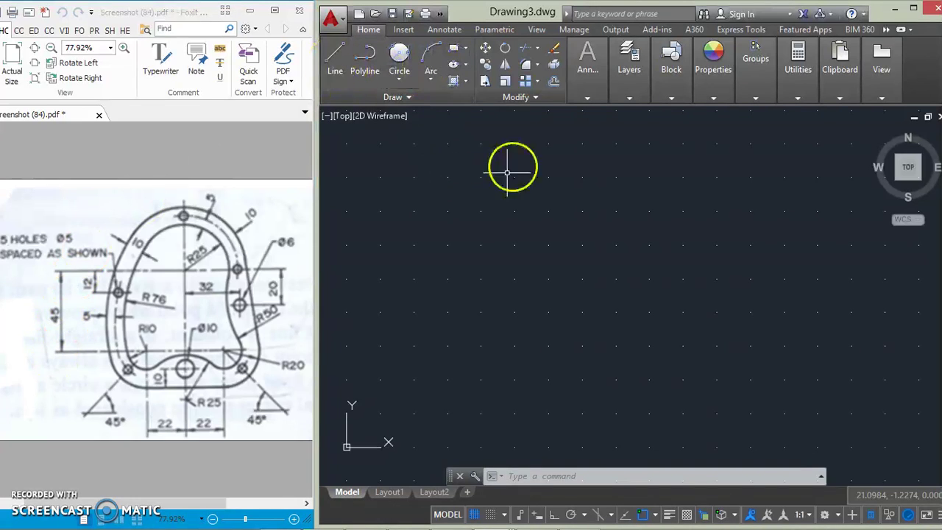
{"action": "left_click", "coordinate": [335, 57]}
{"action": "left_click", "coordinate": [554, 515]}
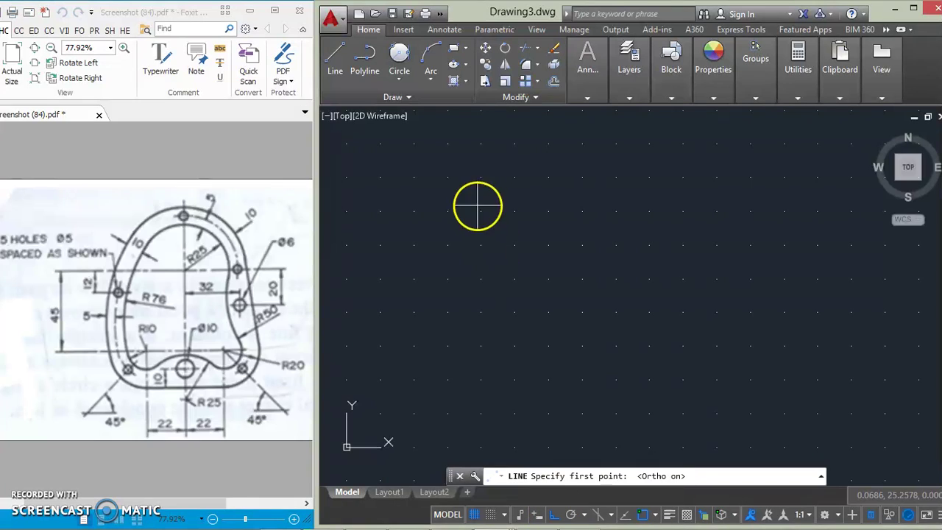
{"action": "left_click", "coordinate": [533, 140]}
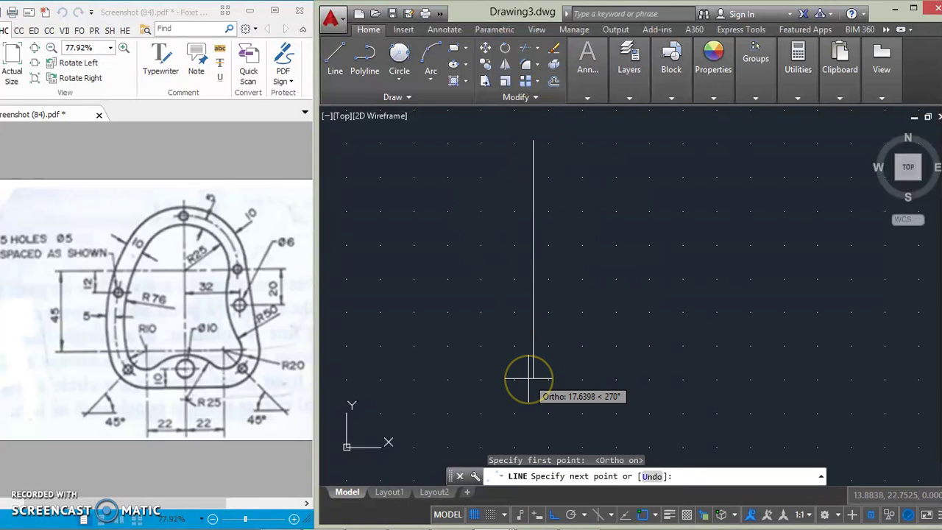
{"action": "type", "text": "45"}
{"action": "key", "text": "Return"}
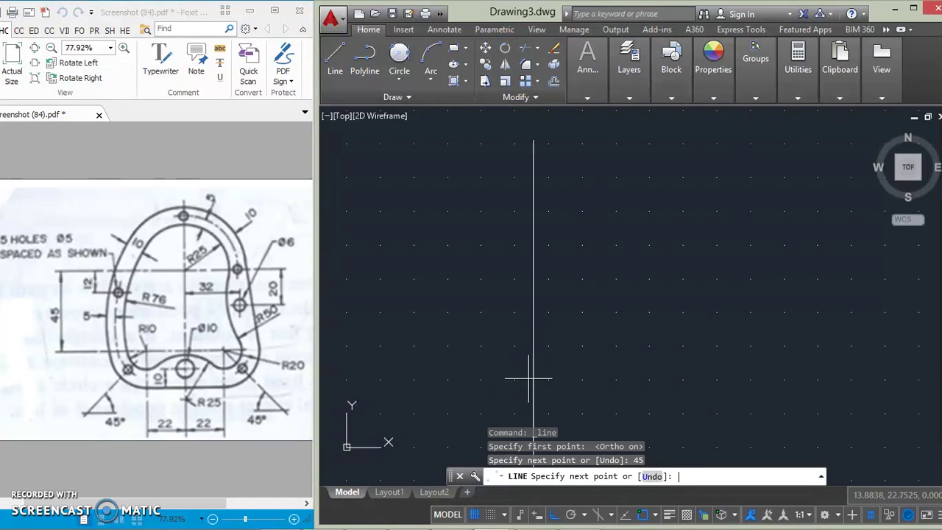
{"action": "scroll", "coordinate": [564, 237], "scroll_direction": "down", "scroll_amount": 4}
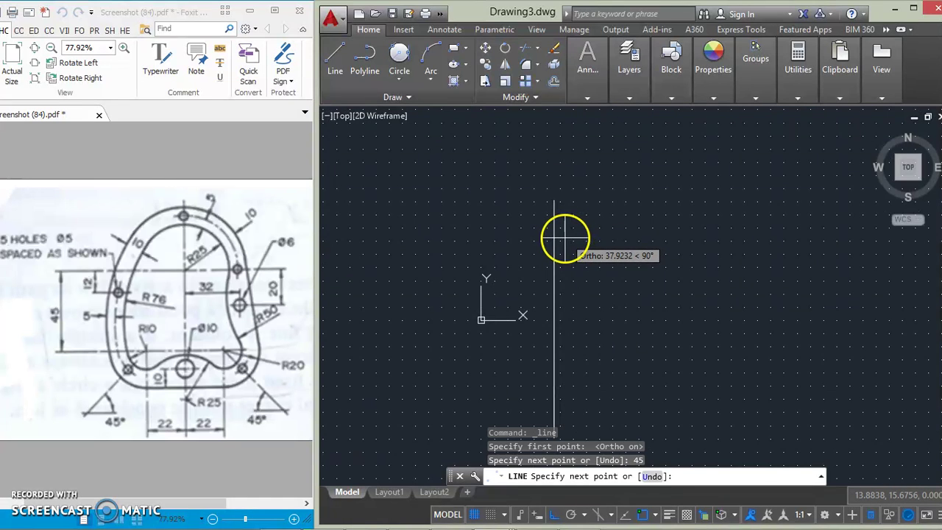
{"action": "key", "text": "Return"}
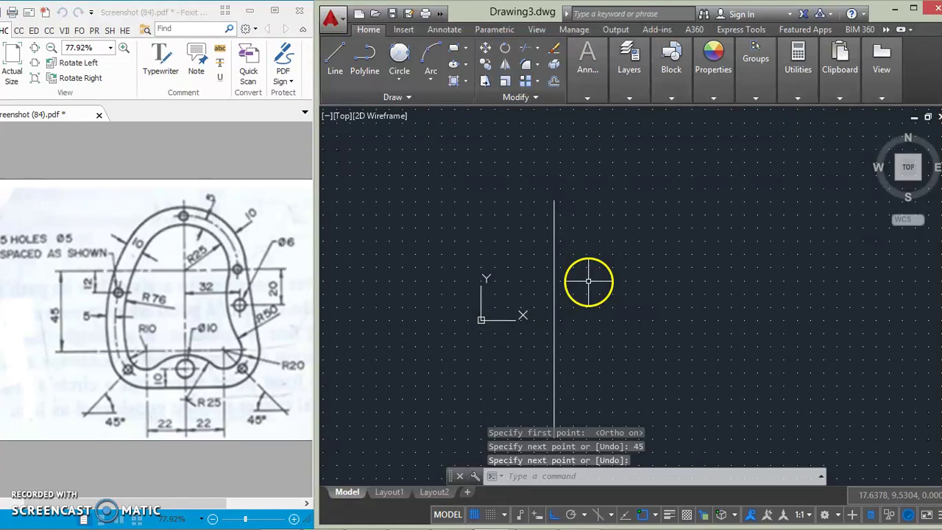
Step: Turn Ortho mode off and move the UCS origin away from the vertical line to the lower-left area of the drawing
{"action": "scroll", "coordinate": [589, 281], "scroll_direction": "down", "scroll_amount": 3}
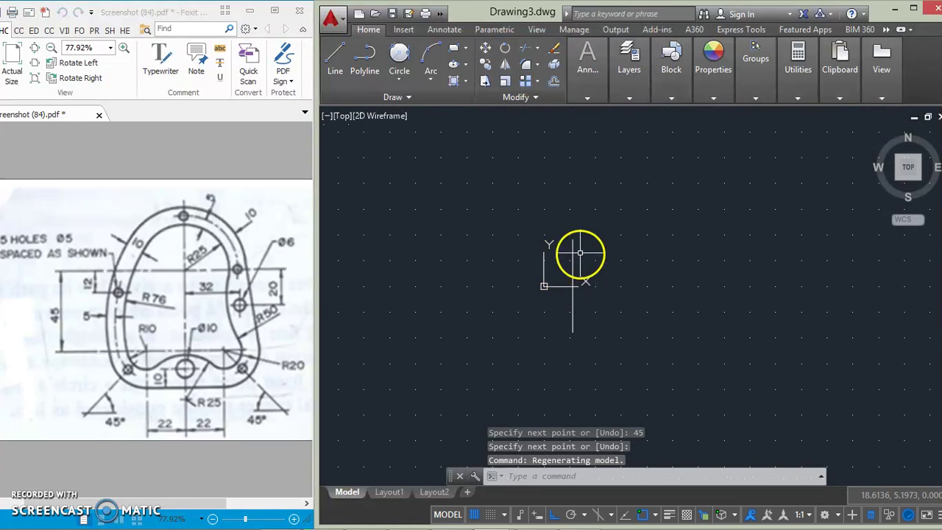
{"action": "left_click", "coordinate": [535, 265]}
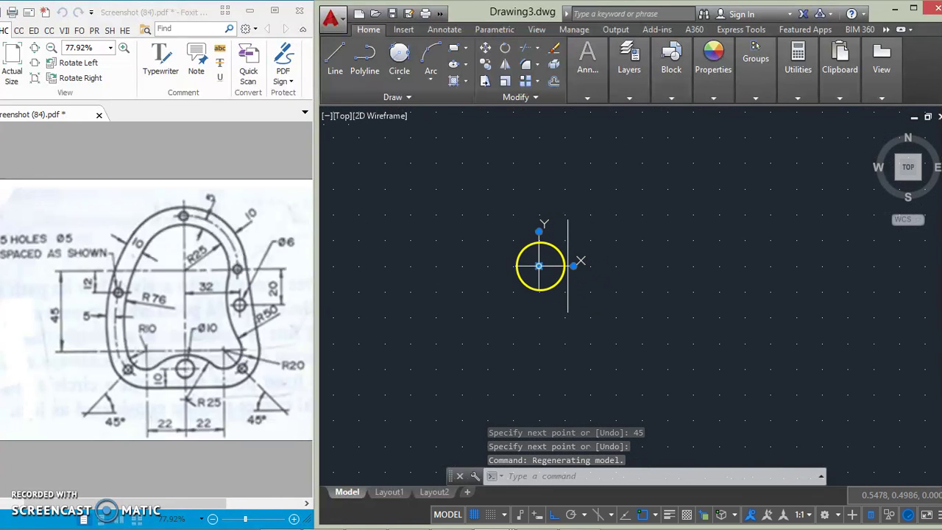
{"action": "left_click", "coordinate": [540, 268]}
{"action": "left_click", "coordinate": [553, 514]}
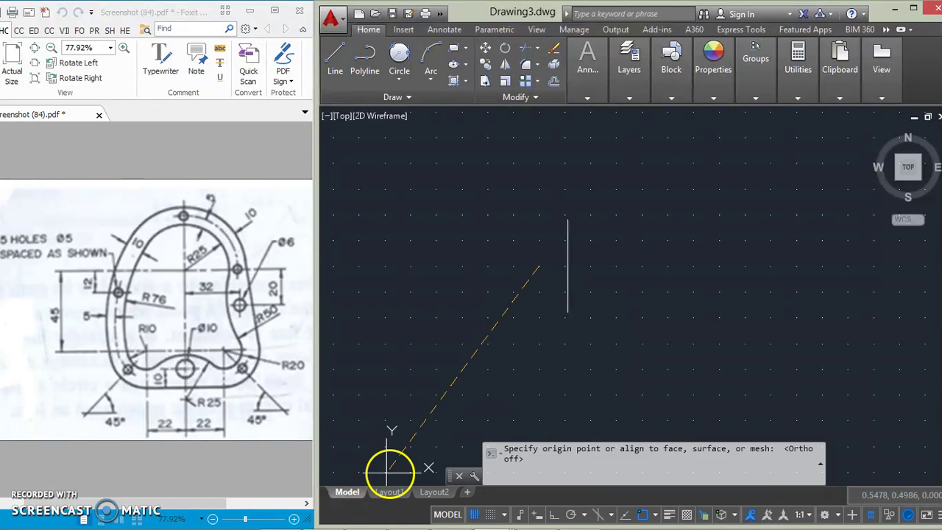
{"action": "left_click", "coordinate": [338, 462]}
Step: Draw a circle of radius 25 centred on the upper endpoint of the vertical line
{"action": "type", "text": "l"}
{"action": "key", "text": "Return"}
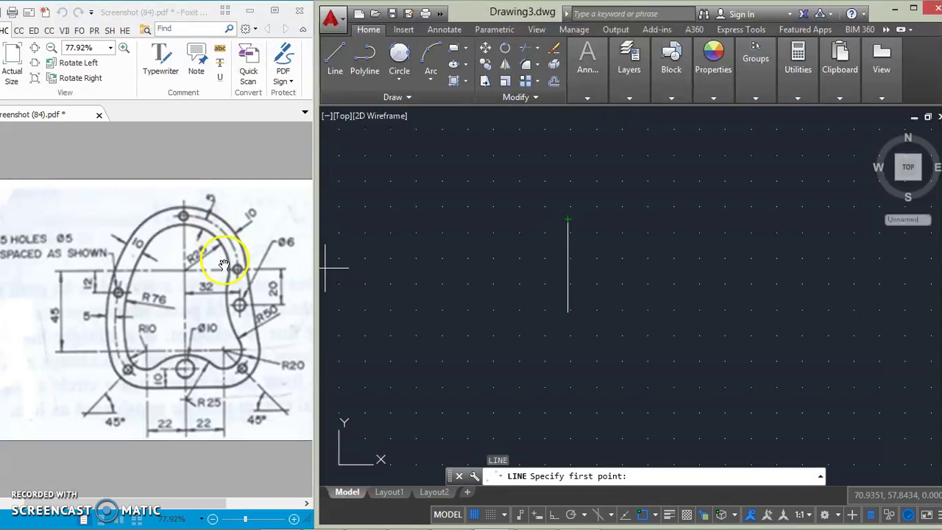
{"action": "left_click", "coordinate": [401, 79]}
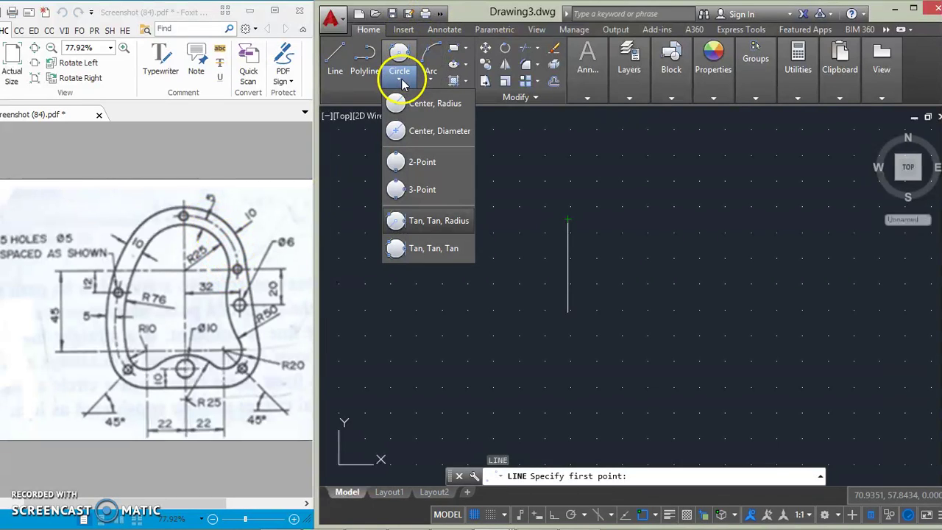
{"action": "left_click", "coordinate": [419, 103]}
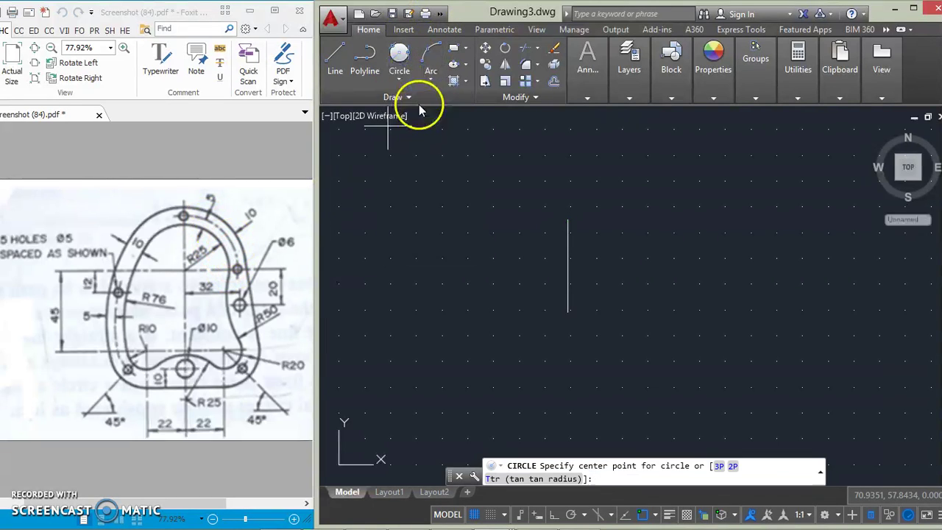
{"action": "left_click", "coordinate": [568, 219]}
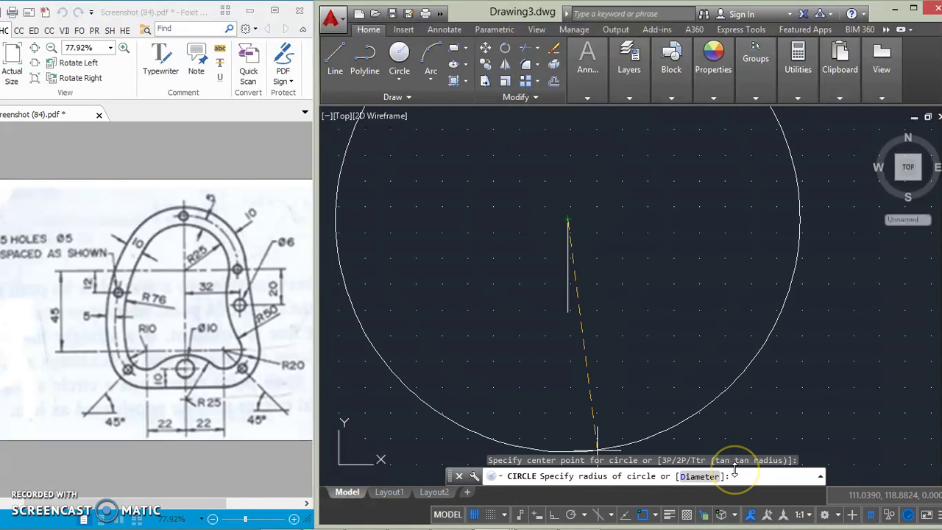
{"action": "type", "text": "25"}
{"action": "key", "text": "Return"}
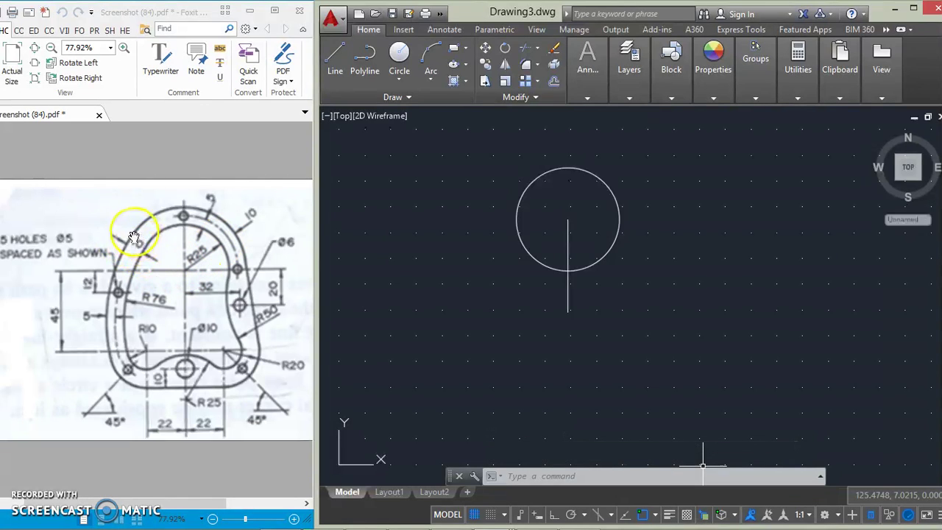
Step: Draw a concentric circle of radius 35 around the radius 25 circle
{"action": "left_click", "coordinate": [399, 55]}
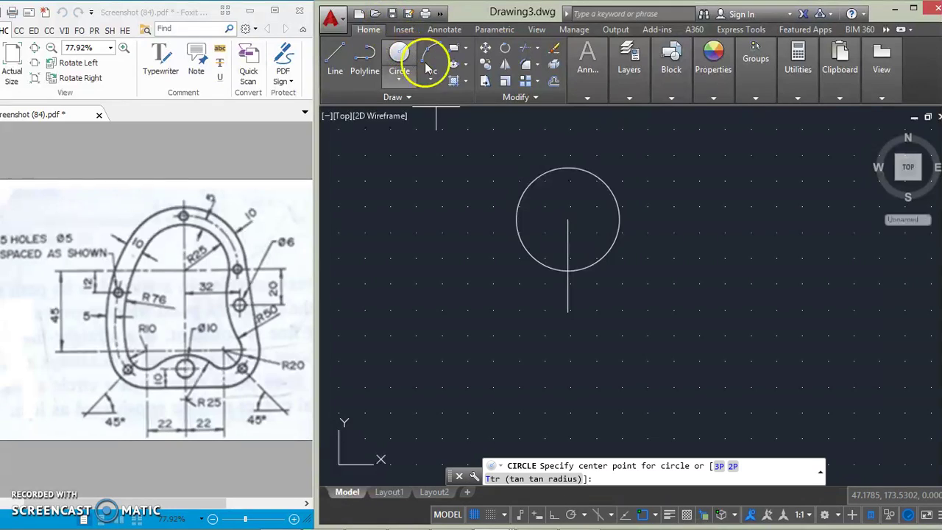
{"action": "left_click", "coordinate": [567, 219]}
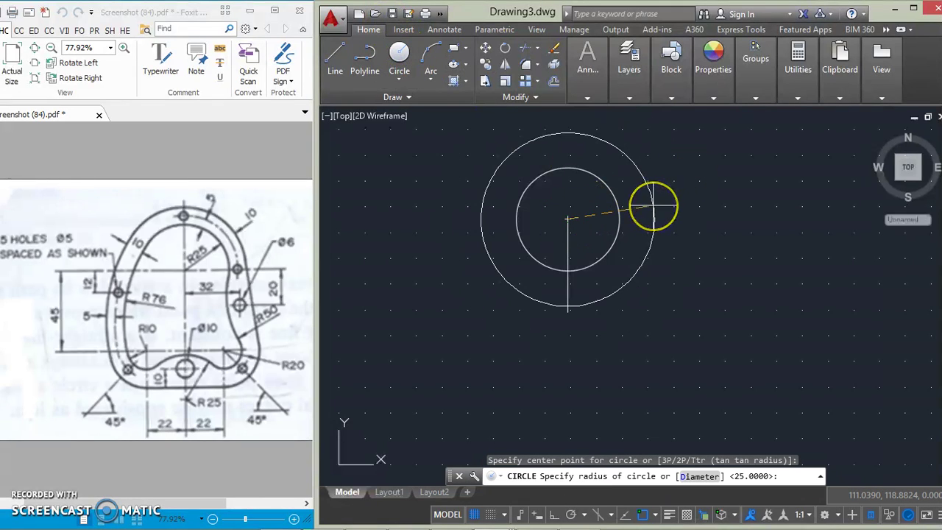
{"action": "key", "text": "Return"}
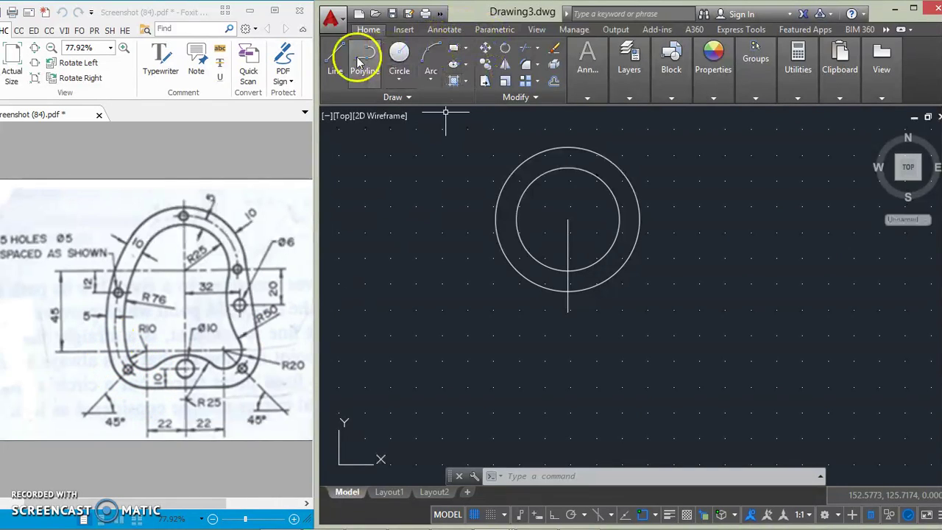
Step: Offset the vertical centre line by 22 to both its left and right sides
{"action": "left_click", "coordinate": [553, 81]}
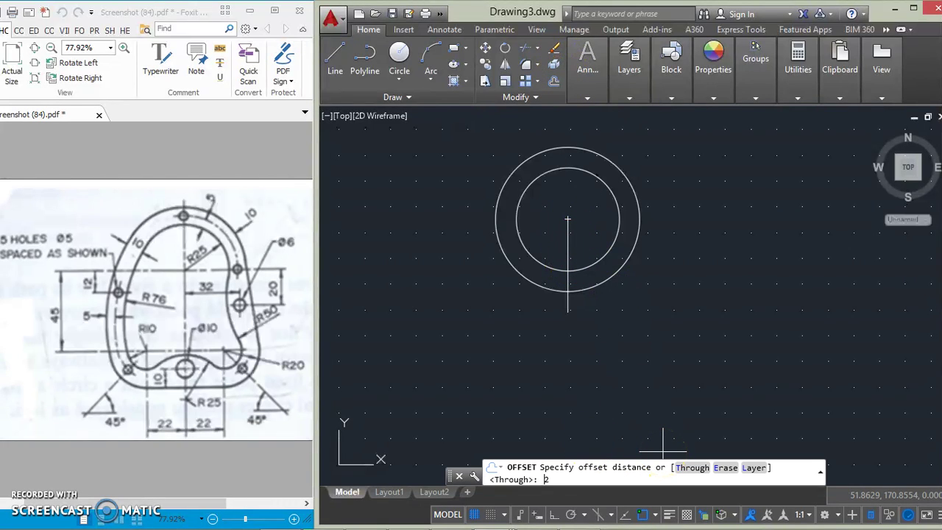
{"action": "key", "text": "Return"}
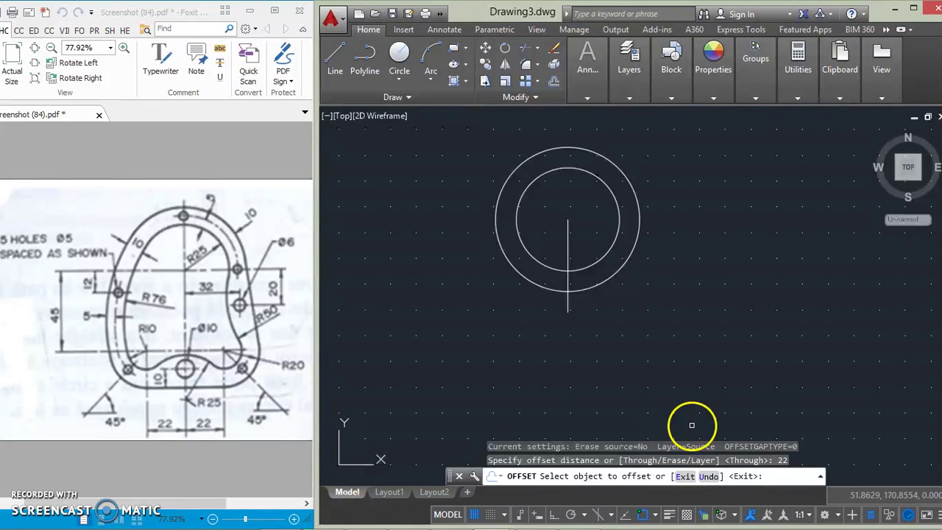
{"action": "left_click", "coordinate": [566, 246]}
{"action": "left_click", "coordinate": [505, 273]}
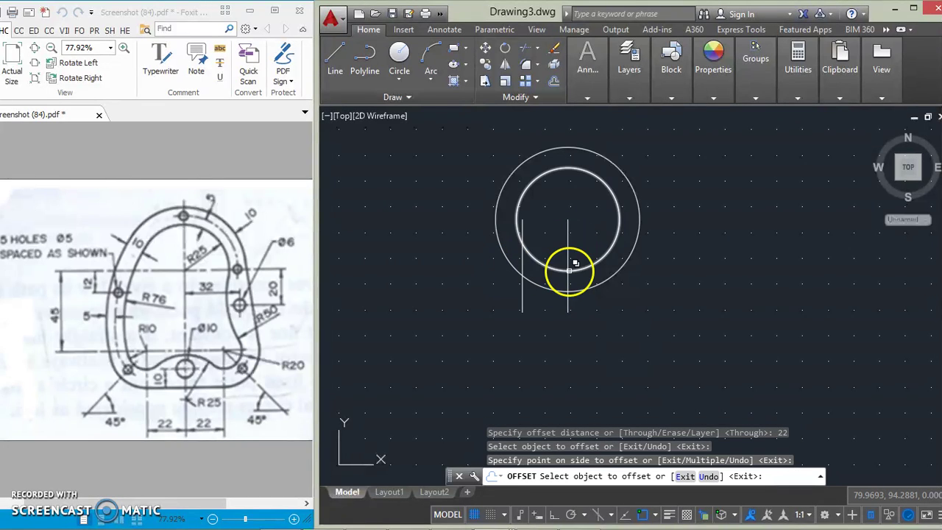
{"action": "left_click", "coordinate": [568, 266]}
{"action": "left_click", "coordinate": [667, 271]}
{"action": "key", "text": "Return"}
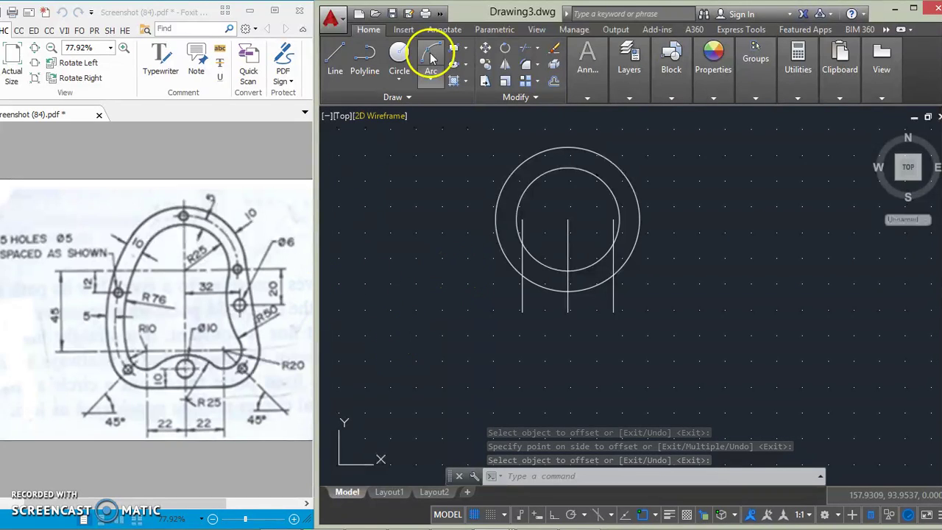
Step: Draw two concentric circles of radius 10 and 20 centred on the lower endpoint of the left offset line
{"action": "left_click", "coordinate": [398, 56]}
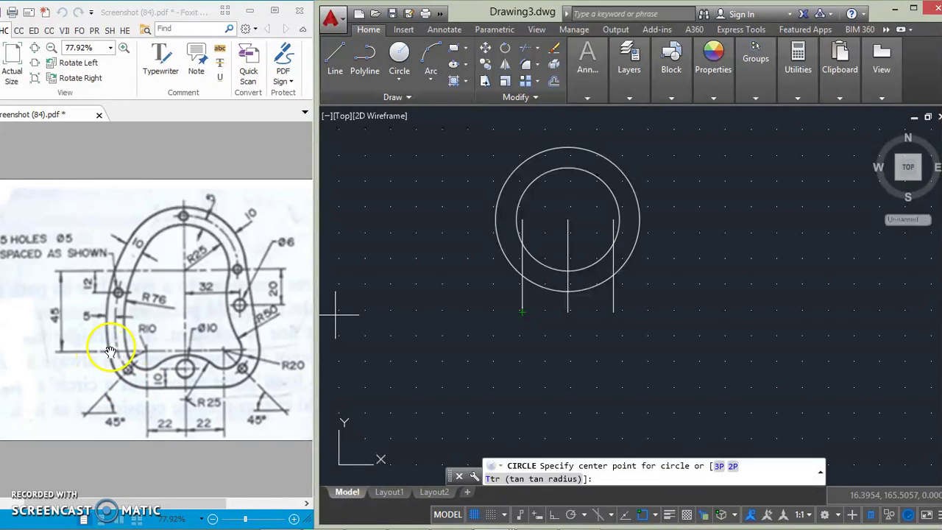
{"action": "left_click", "coordinate": [521, 312]}
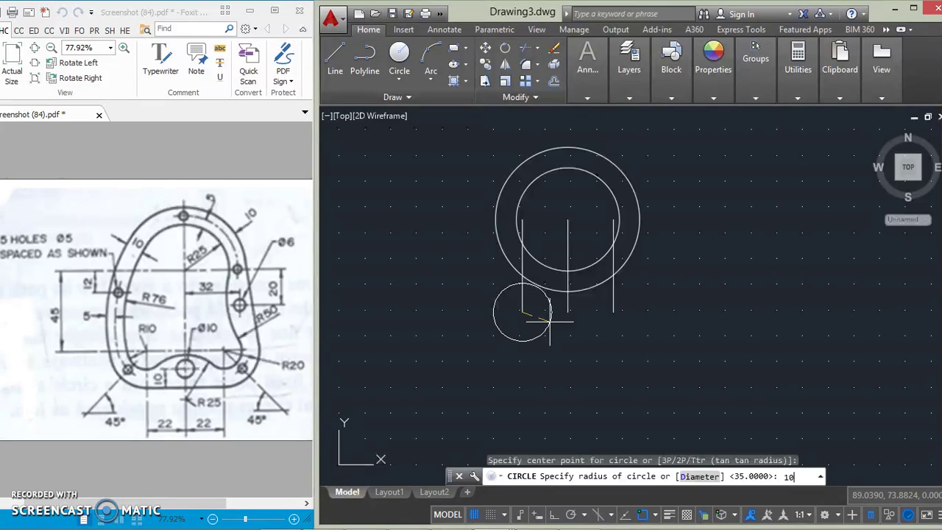
{"action": "key", "text": "Return"}
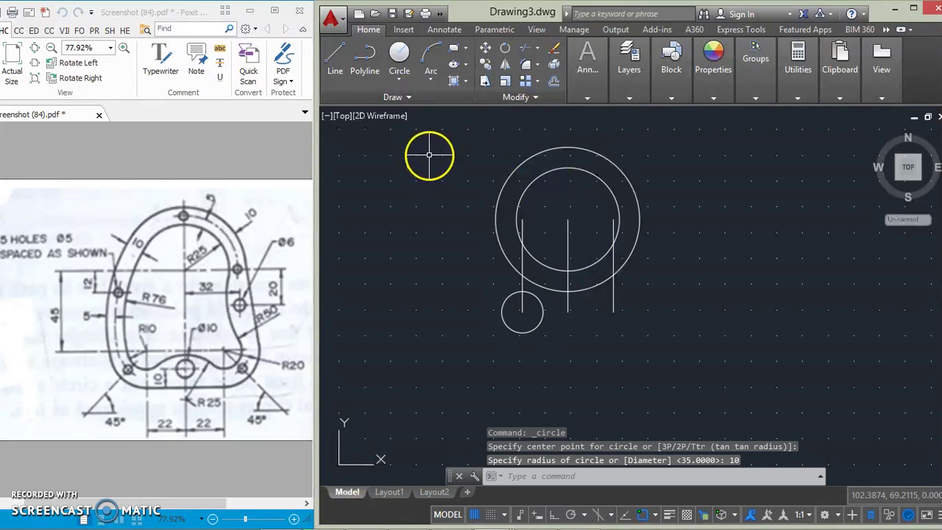
{"action": "key", "text": "Return"}
{"action": "left_click", "coordinate": [522, 312]}
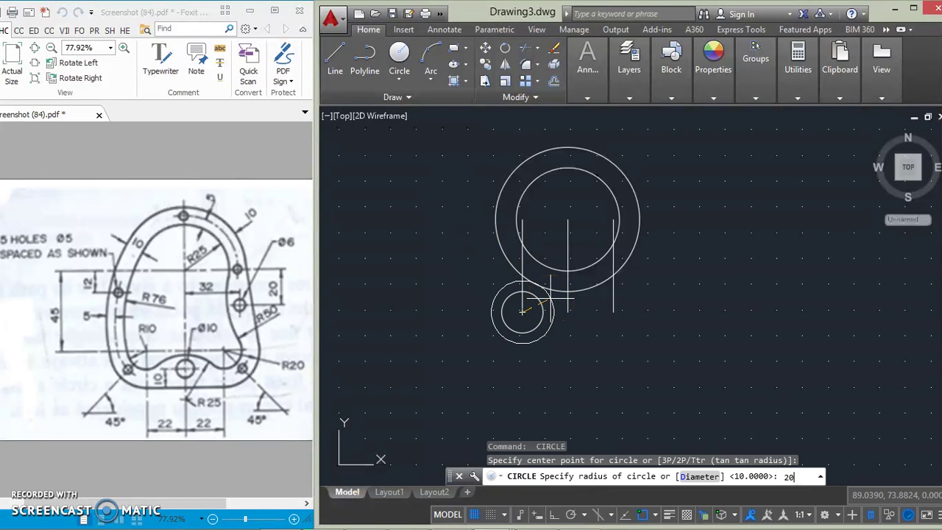
{"action": "type", "text": "20"}
{"action": "key", "text": "Return"}
Step: Draw two concentric circles of radius 10 and 20 centred on the lower endpoint of the right offset line
{"action": "key", "text": "Return"}
{"action": "left_click", "coordinate": [613, 311]}
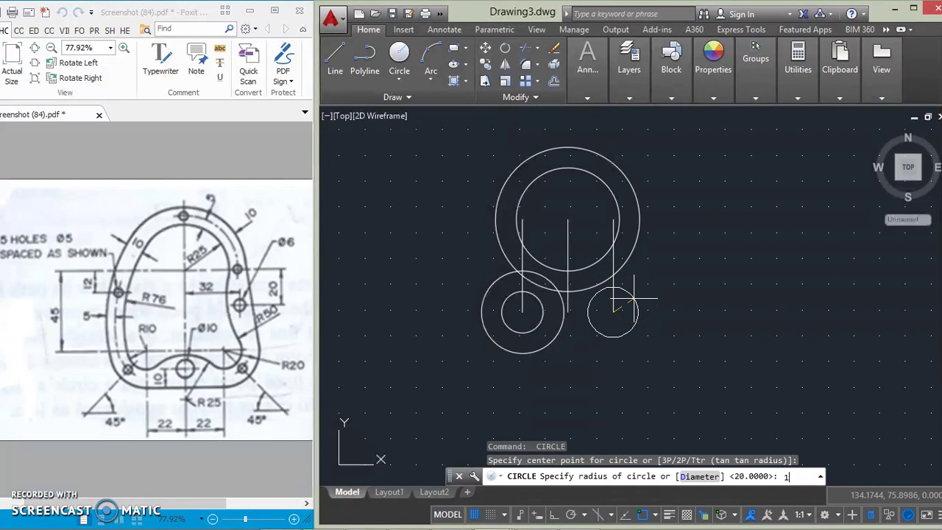
{"action": "key", "text": "Return"}
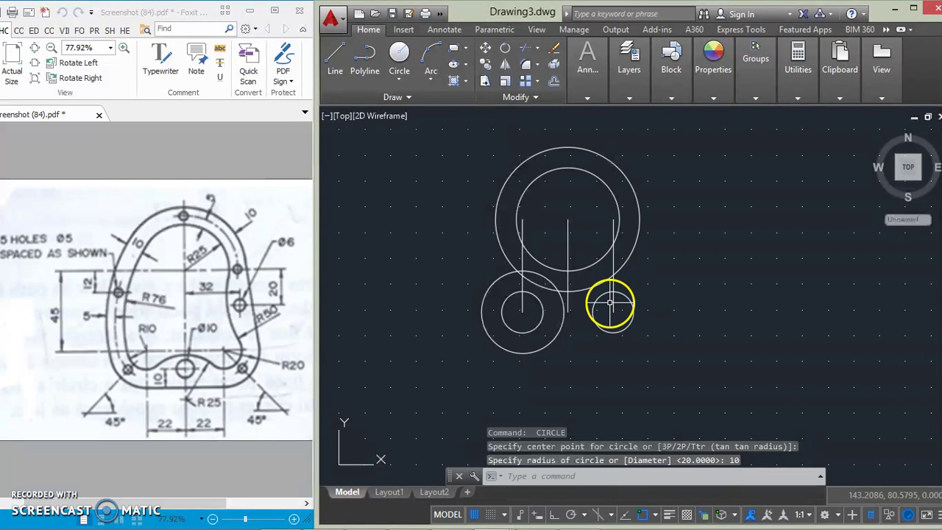
{"action": "right_click", "coordinate": [613, 312]}
{"action": "left_click", "coordinate": [613, 312]}
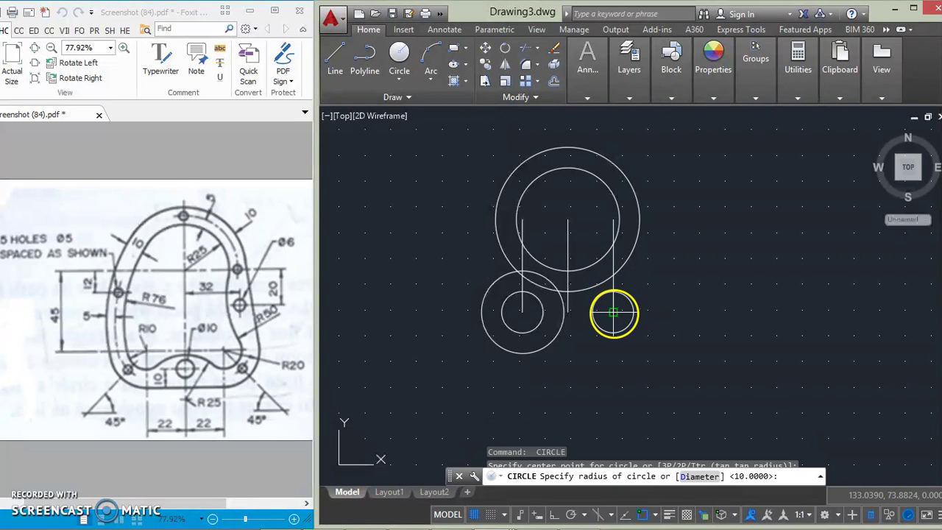
{"action": "type", "text": "2"}
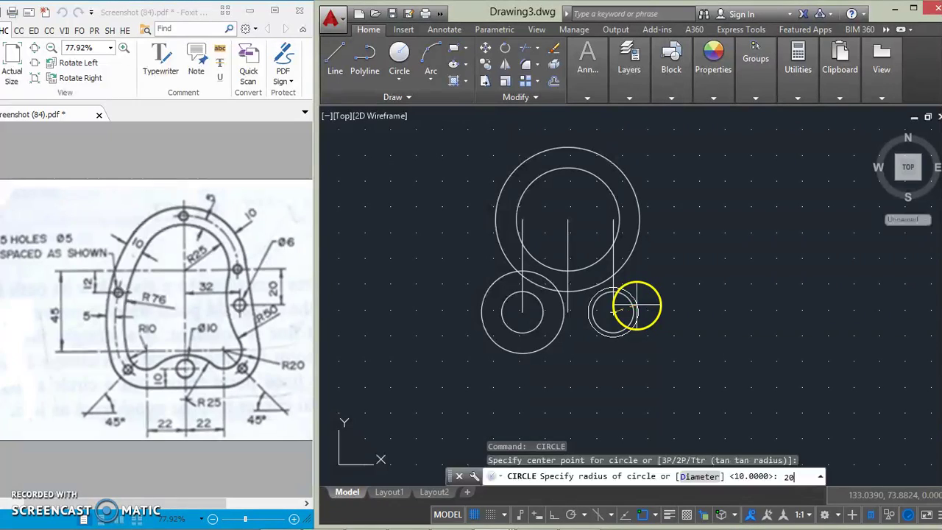
{"action": "type", "text": "0"}
{"action": "key", "text": "Return"}
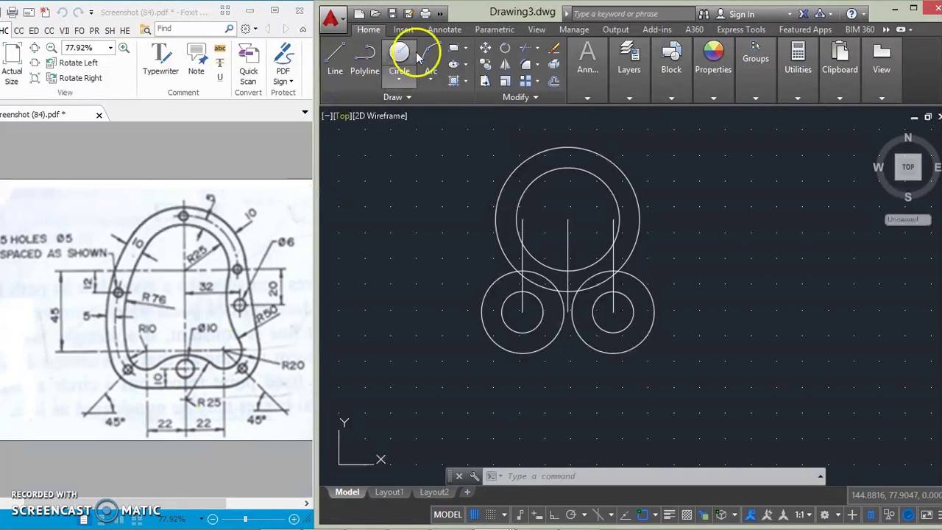
Step: Draw a circle of radius 25 tangent to both lower radius 10 circles using Tan, Tan, Radius
{"action": "left_click", "coordinate": [399, 81]}
{"action": "left_click", "coordinate": [422, 212]}
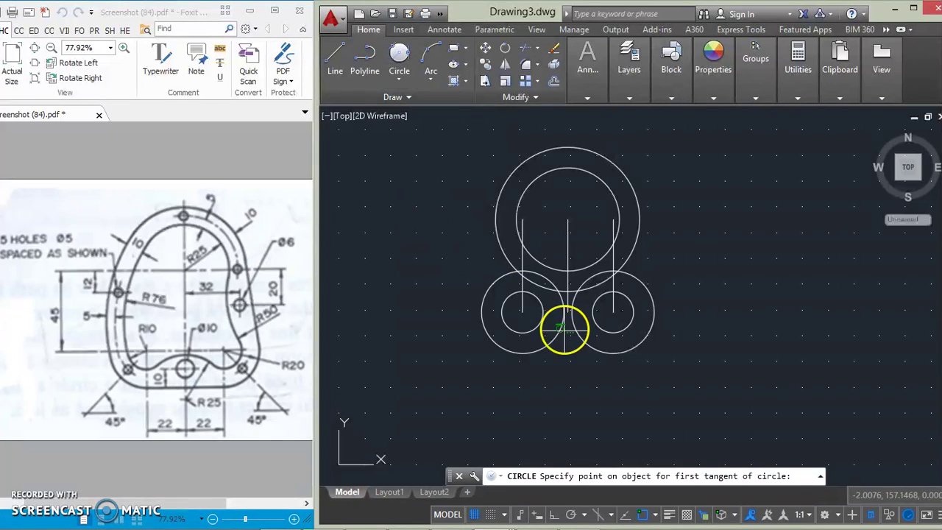
{"action": "left_click", "coordinate": [541, 314]}
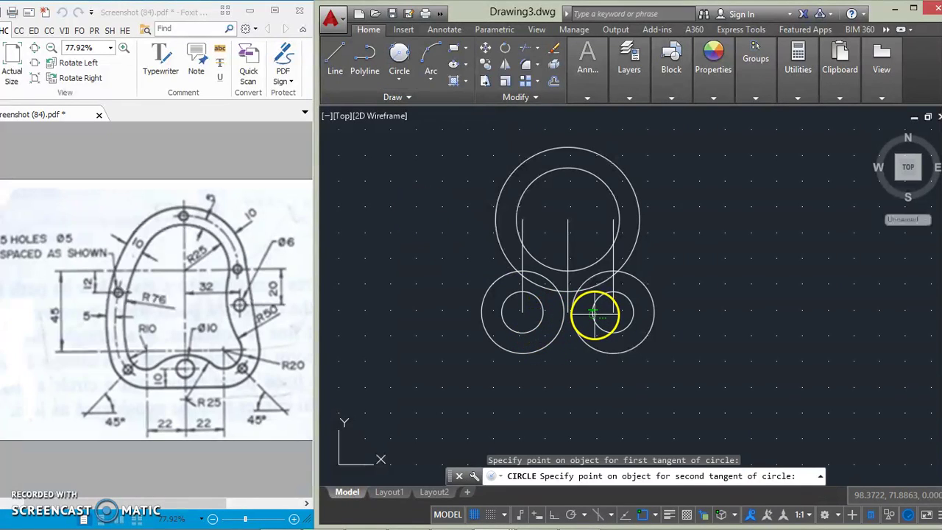
{"action": "left_click", "coordinate": [595, 314]}
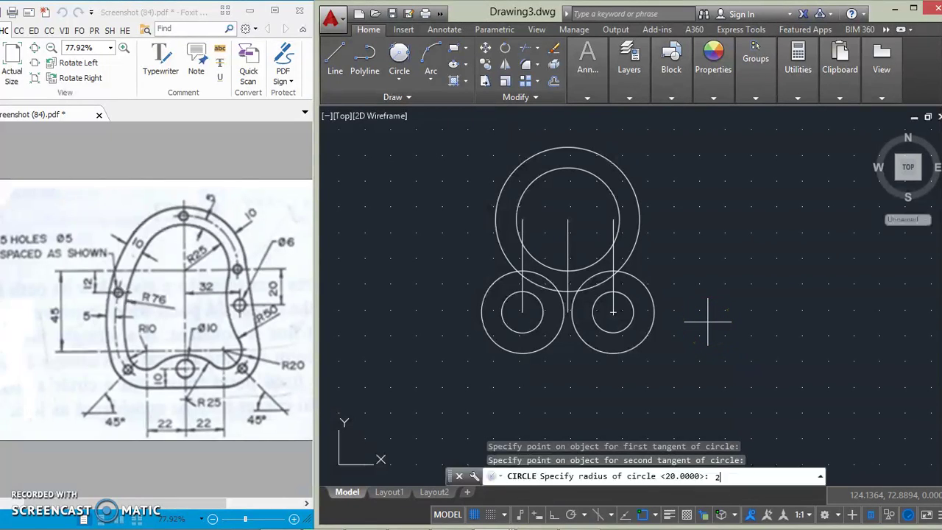
{"action": "key", "text": "Return"}
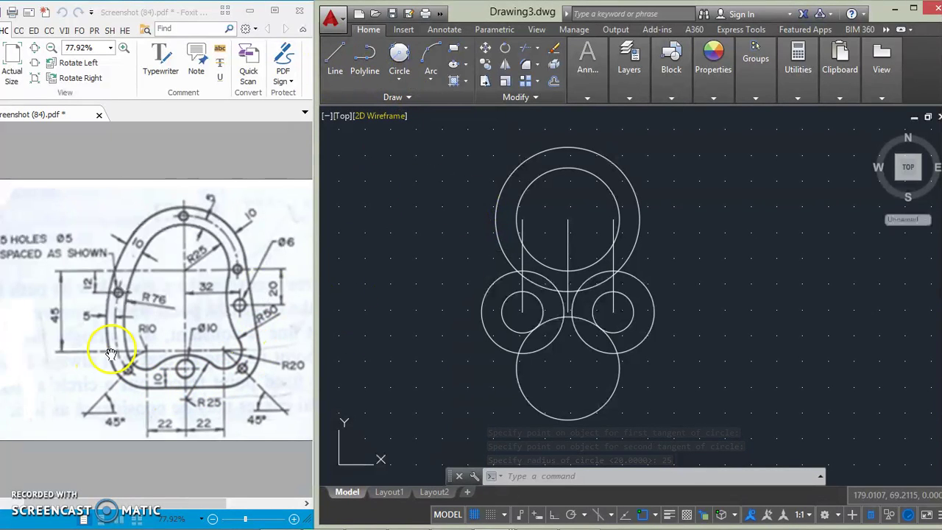
Step: Draw a horizontal line joining the lowest points of the two lower radius 20 circles
{"action": "left_click", "coordinate": [336, 52]}
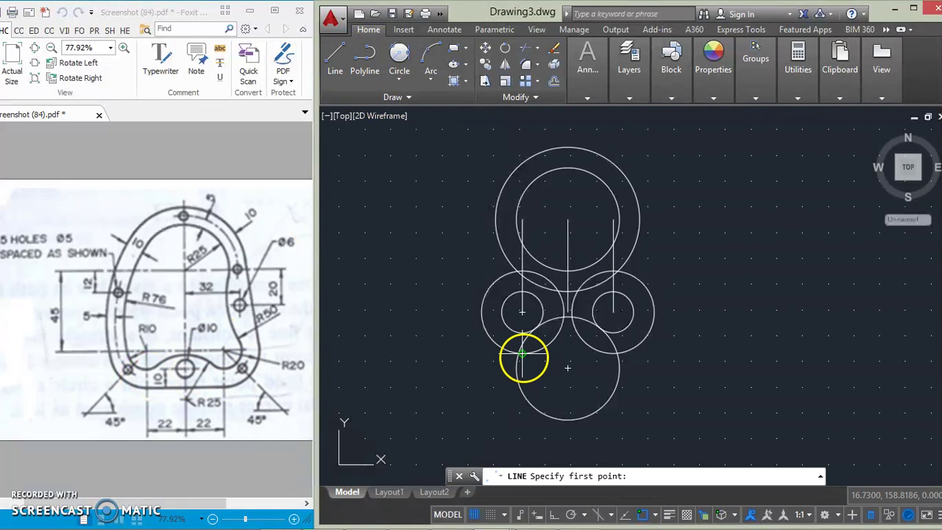
{"action": "left_click", "coordinate": [522, 356]}
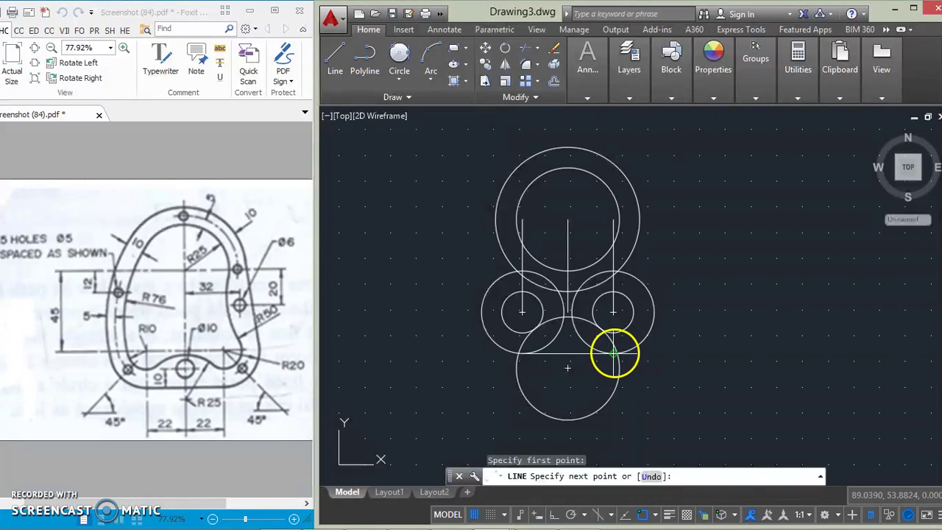
{"action": "left_click", "coordinate": [614, 354]}
{"action": "key", "text": "Return"}
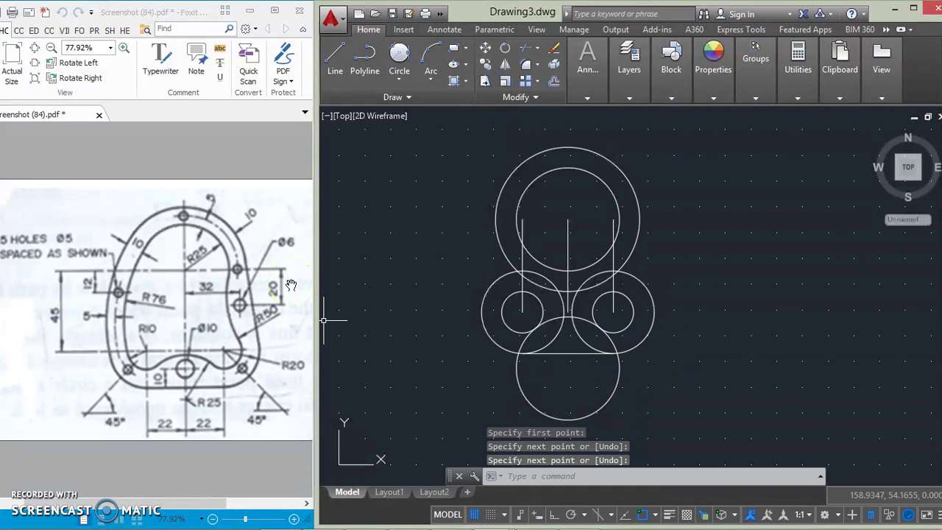
Step: Draw a circle of radius 76 tangent to the upper radius 25 circle and the left radius 10 circle
{"action": "left_click", "coordinate": [164, 244]}
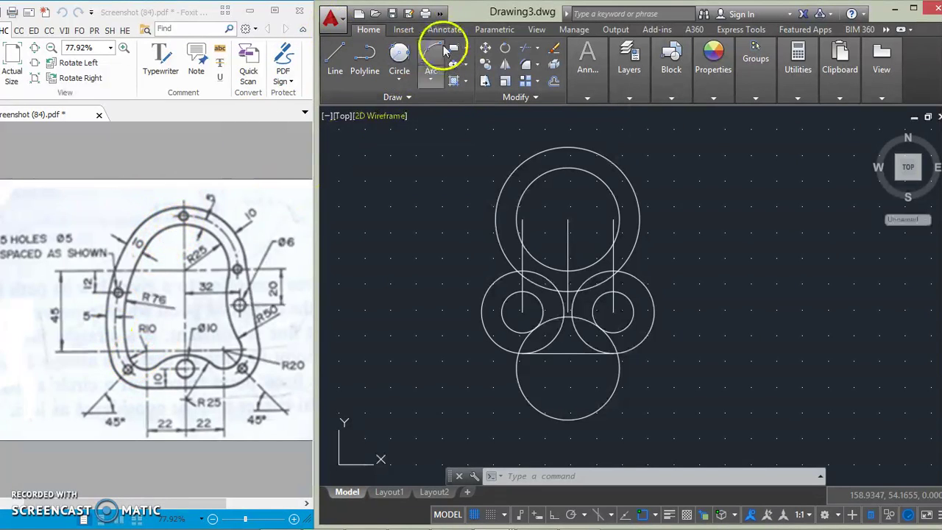
{"action": "left_click", "coordinate": [400, 59]}
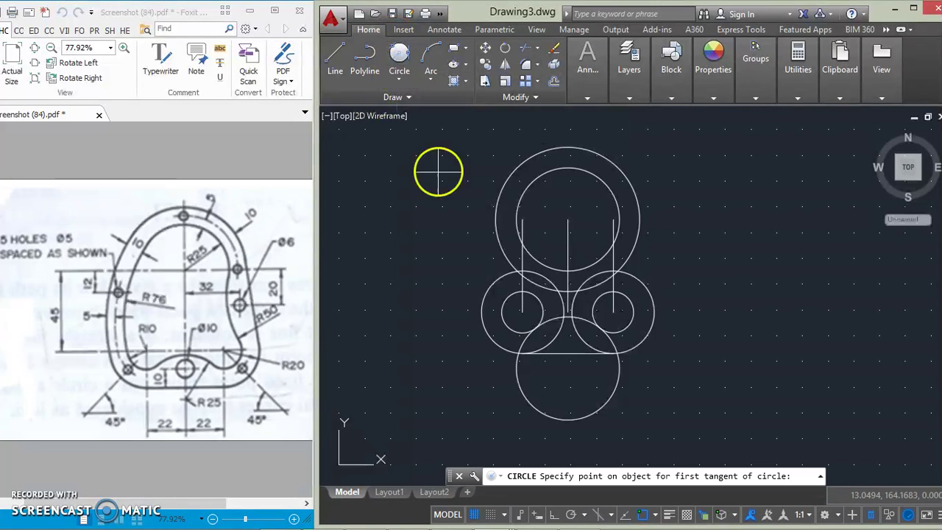
{"action": "left_click", "coordinate": [530, 182]}
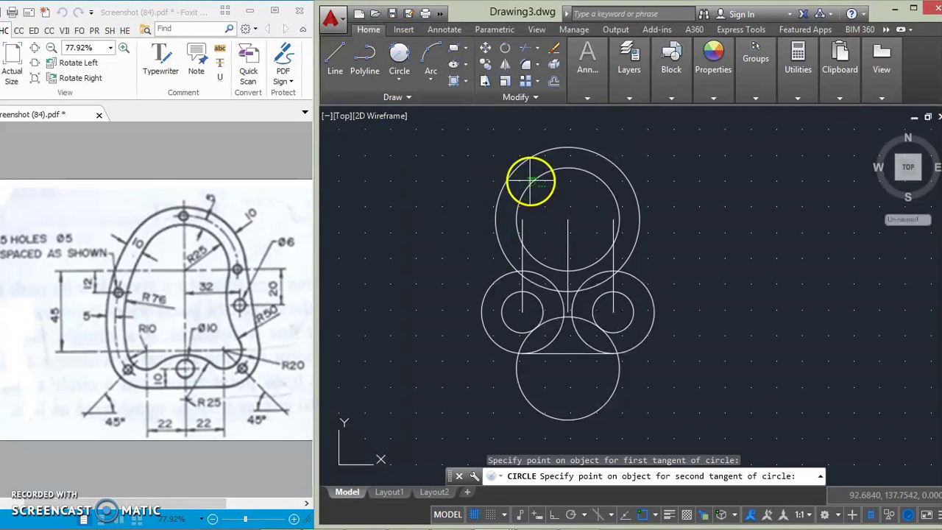
{"action": "left_click", "coordinate": [506, 329]}
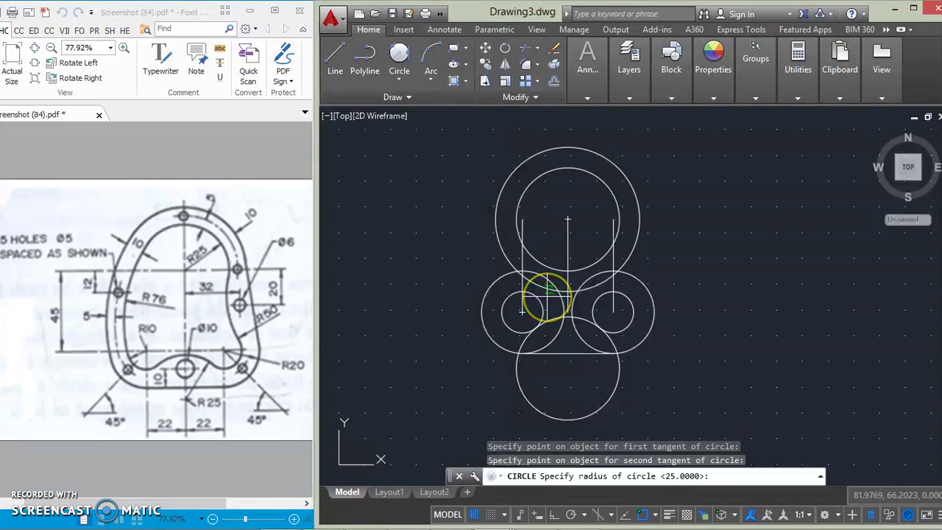
{"action": "type", "text": "76"}
{"action": "key", "text": "Return"}
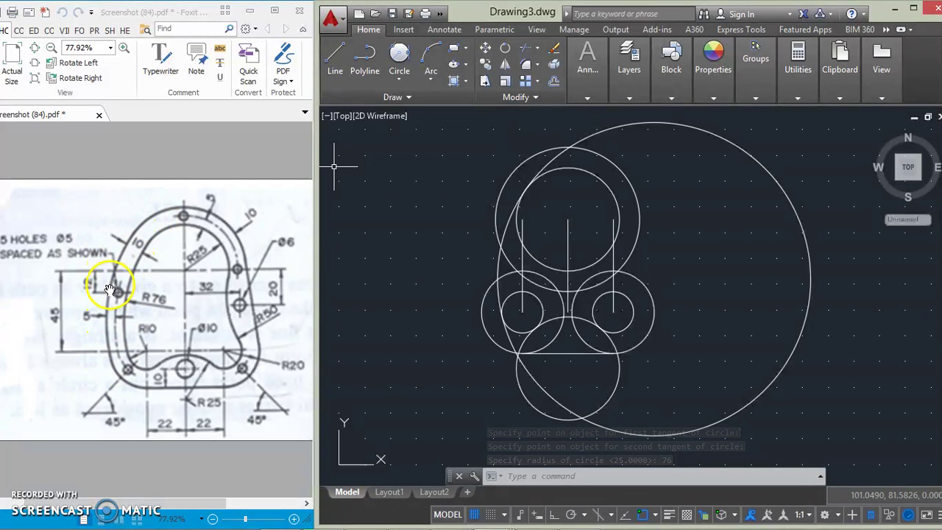
Step: Draw a circle of radius 86 tangent to the upper outer circle and the left radius 20 circle
{"action": "left_click", "coordinate": [399, 53]}
{"action": "left_click", "coordinate": [513, 182]}
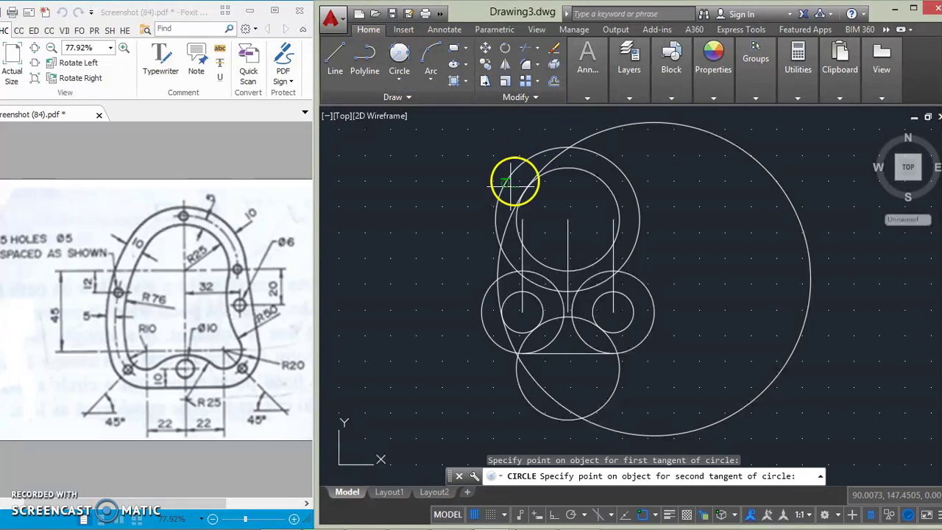
{"action": "left_click", "coordinate": [486, 340]}
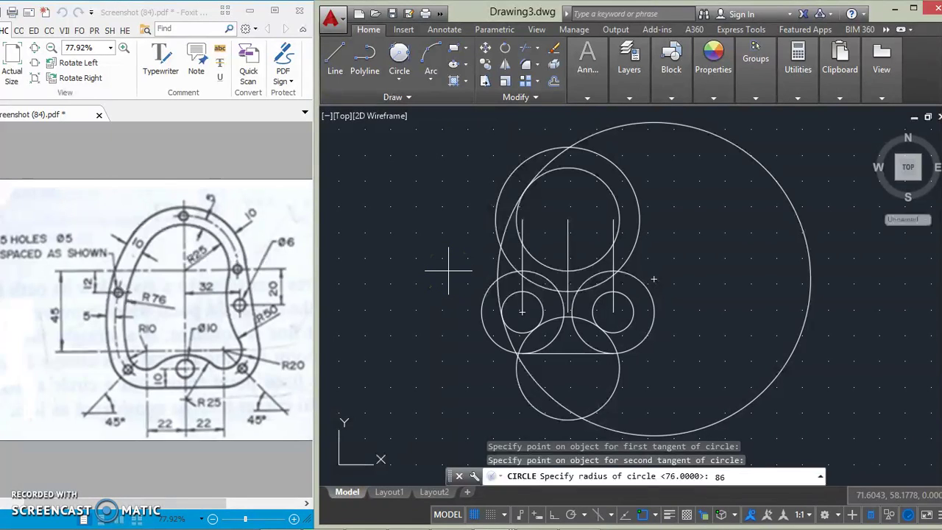
{"action": "key", "text": "Return"}
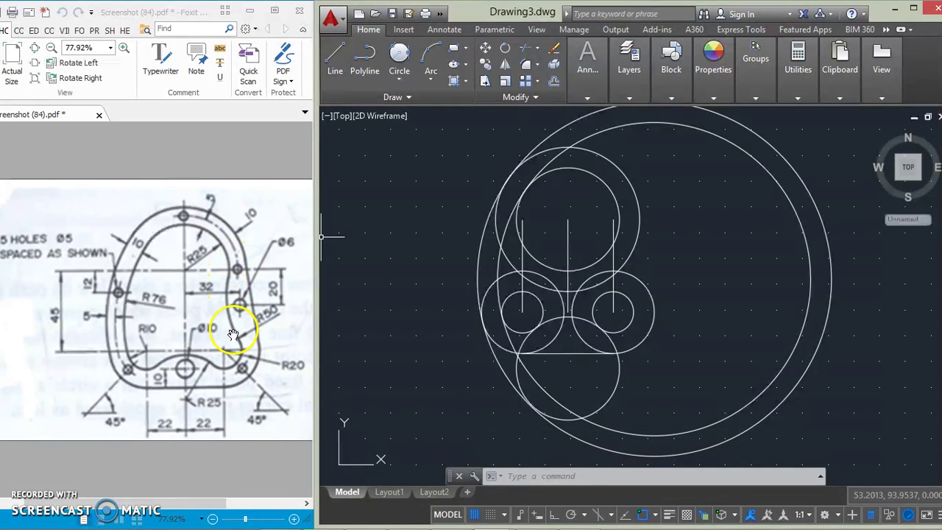
Step: Draw a circle of radius 50 tangent to the right sides of the upper radius 25 circle and the lower right radius 10 circle
{"action": "left_click", "coordinate": [400, 55]}
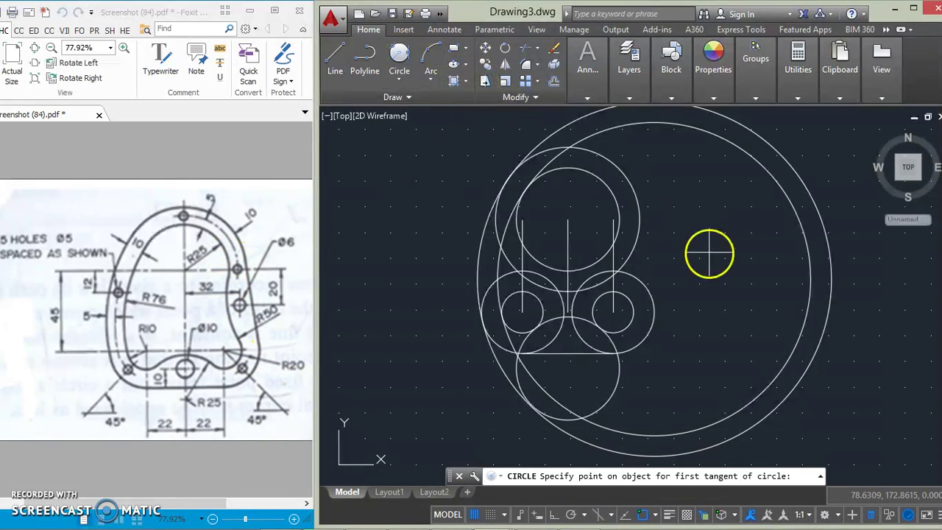
{"action": "left_click", "coordinate": [617, 208]}
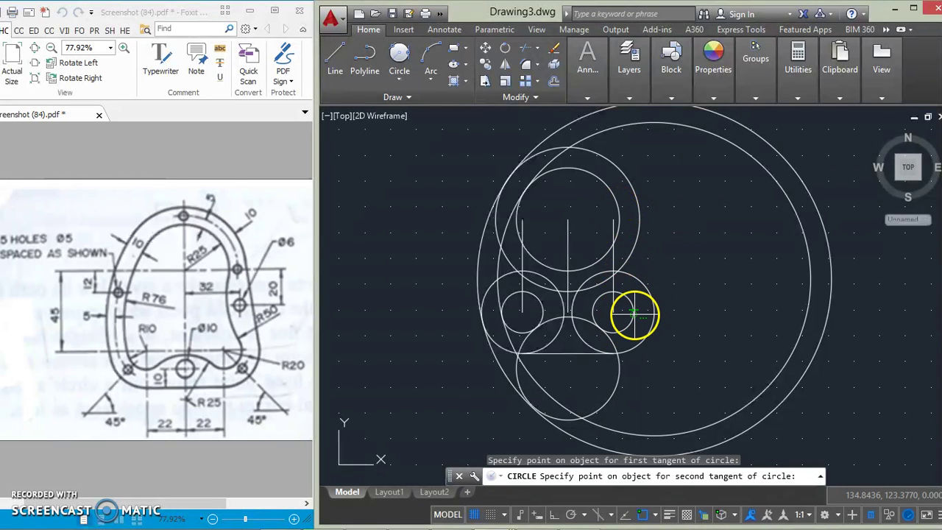
{"action": "left_click", "coordinate": [638, 310]}
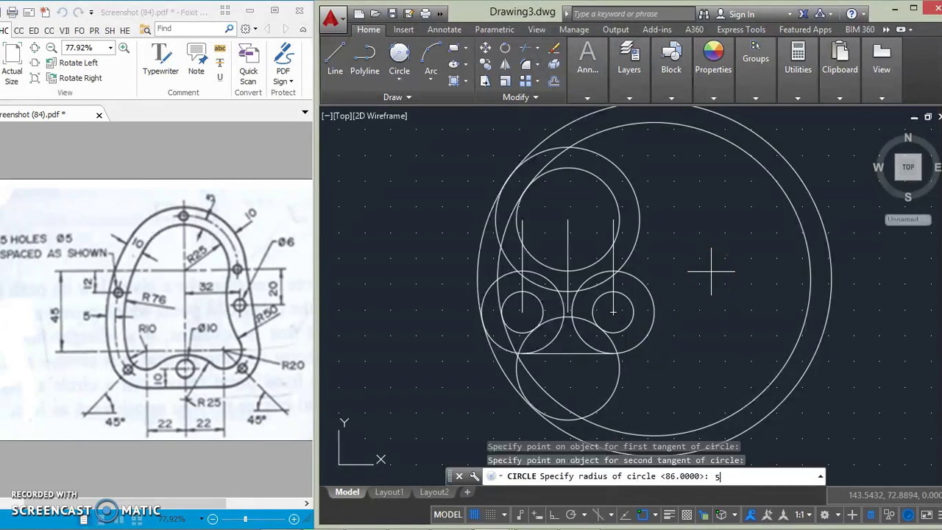
{"action": "key", "text": "Return"}
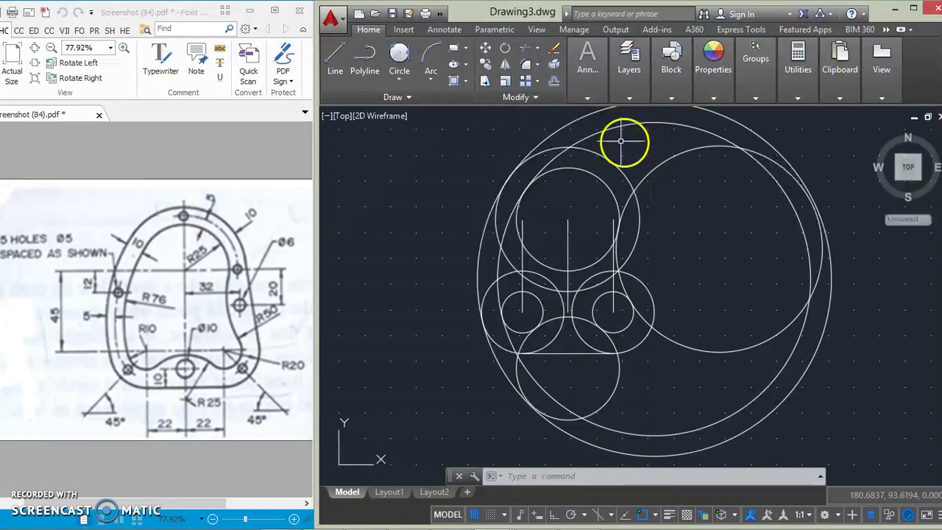
Step: Trim the surplus left and lower arcs of the two upper concentric circles, using all objects as cutting edges
{"action": "left_click", "coordinate": [525, 49]}
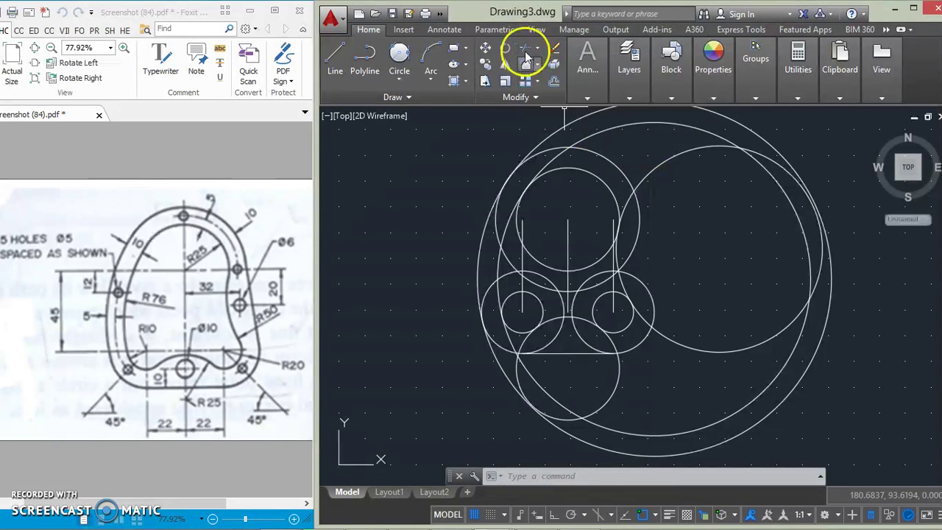
{"action": "right_click", "coordinate": [393, 273]}
{"action": "mouse_move", "coordinate": [386, 262]}
{"action": "left_mouse_down"}
{"action": "mouse_move", "coordinate": [426, 248]}
{"action": "mouse_move", "coordinate": [441, 257]}
{"action": "mouse_move", "coordinate": [508, 213]}
{"action": "left_mouse_up"}
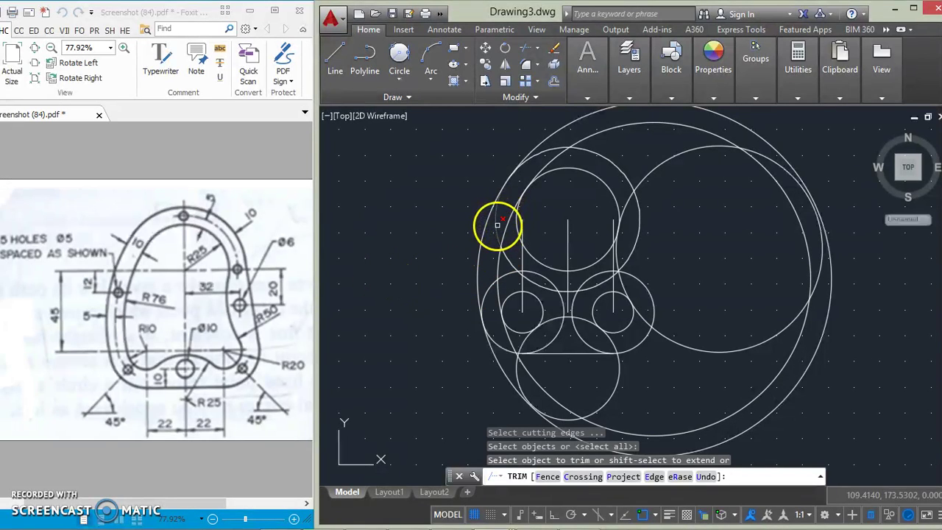
{"action": "left_click", "coordinate": [498, 222]}
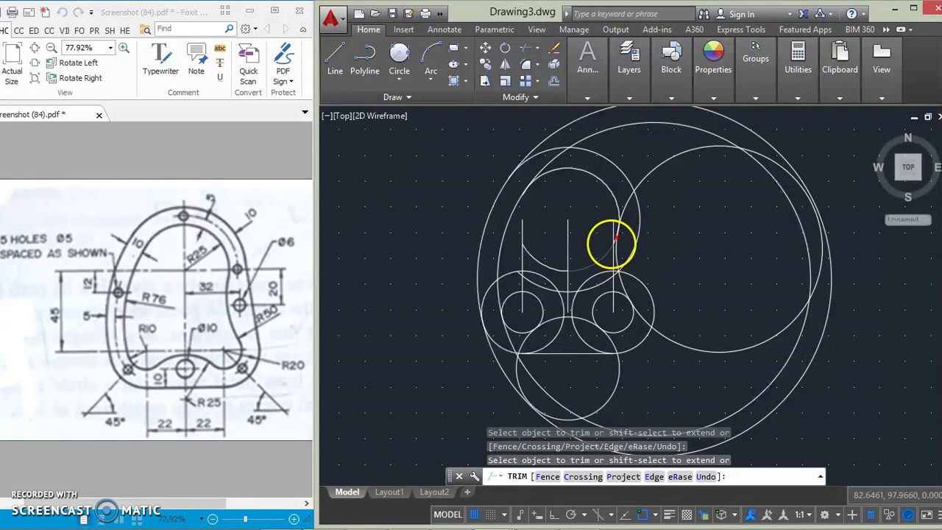
{"action": "scroll", "coordinate": [613, 239], "scroll_direction": "up", "scroll_amount": 2}
{"action": "left_click", "coordinate": [613, 240]}
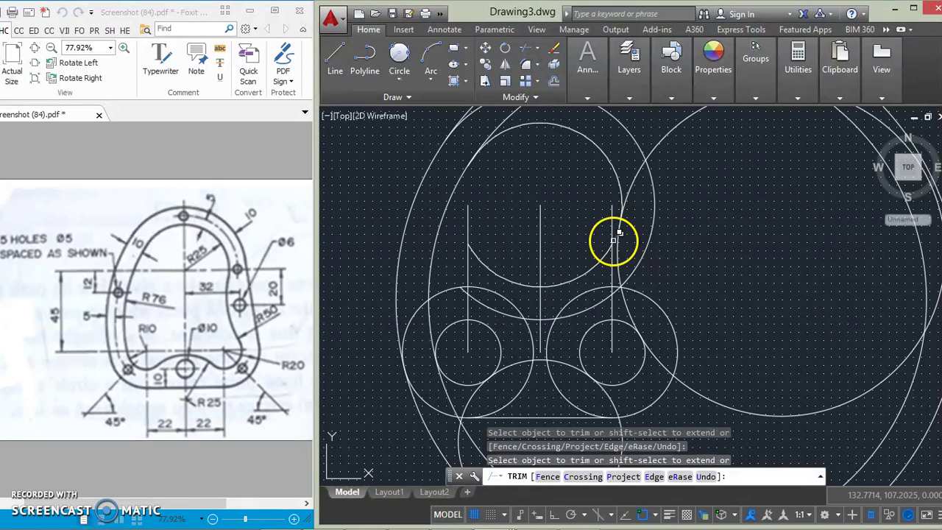
{"action": "left_click", "coordinate": [613, 240]}
{"action": "left_click", "coordinate": [773, 270]}
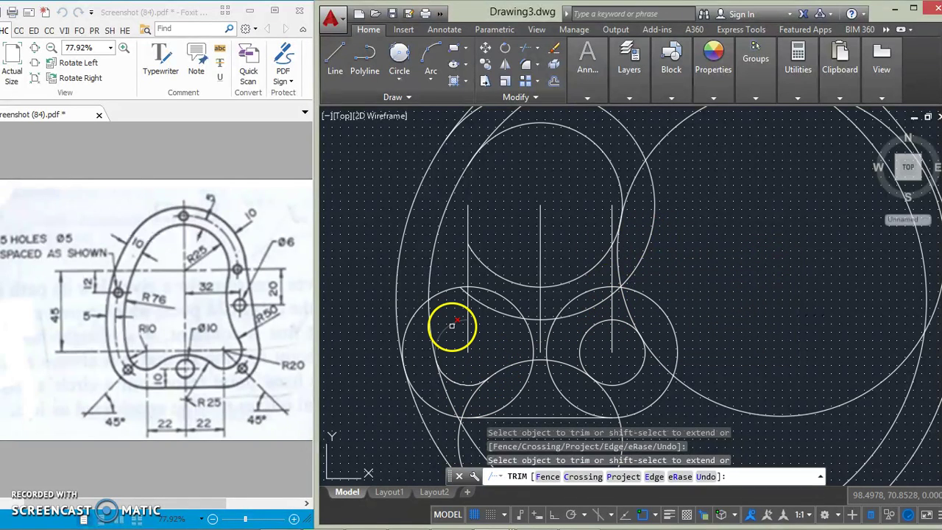
Step: Trim the right radius 10 circle's upper and inner arcs, keeping its lower arc as the inner corner
{"action": "left_click", "coordinate": [623, 324]}
{"action": "left_click", "coordinate": [597, 326]}
{"action": "left_click", "coordinate": [608, 375]}
{"action": "left_click", "coordinate": [645, 355]}
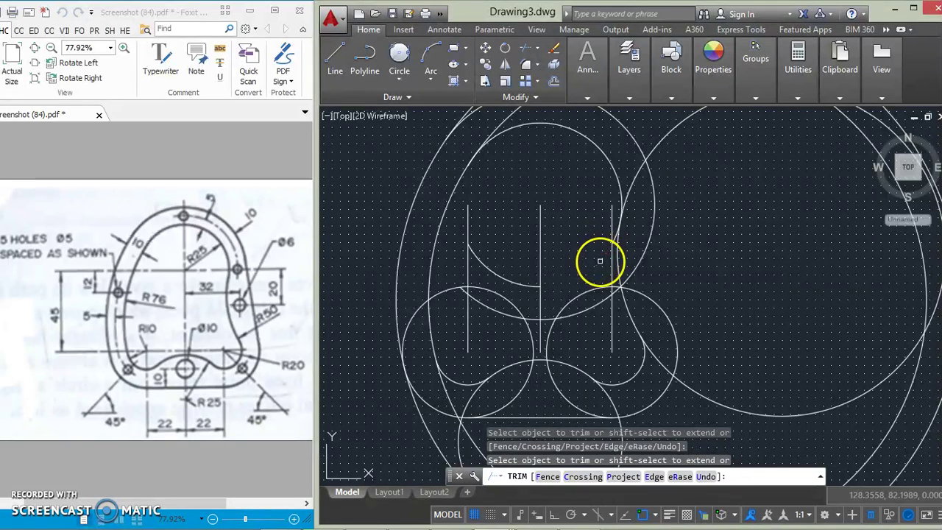
Step: Trim away the radius 50 circle's arc above its tangency with the upper radius 25 arc
{"action": "scroll", "coordinate": [599, 263], "scroll_direction": "up", "scroll_amount": 5}
{"action": "scroll", "coordinate": [590, 249], "scroll_direction": "down", "scroll_amount": 5}
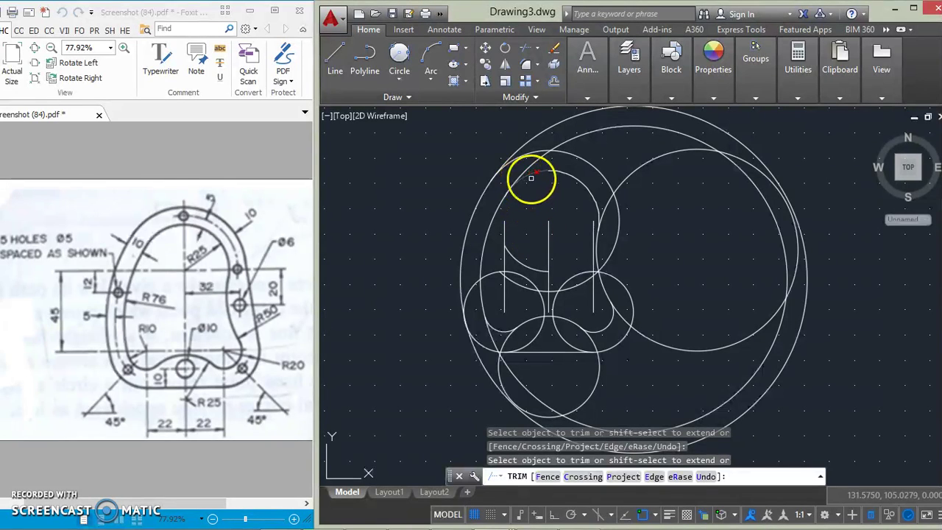
{"action": "scroll", "coordinate": [520, 206], "scroll_direction": "up", "scroll_amount": 2}
{"action": "scroll", "coordinate": [521, 206], "scroll_direction": "up", "scroll_amount": 5}
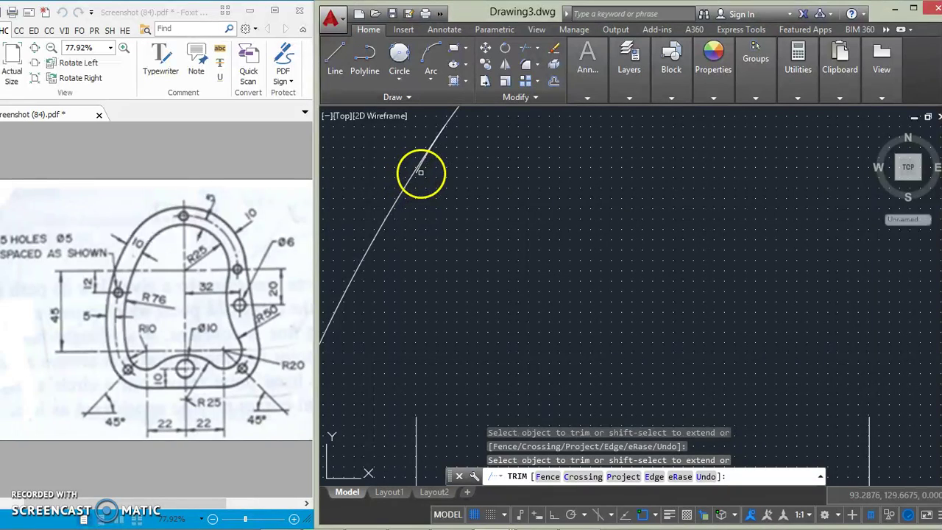
{"action": "scroll", "coordinate": [418, 169], "scroll_direction": "down", "scroll_amount": 7}
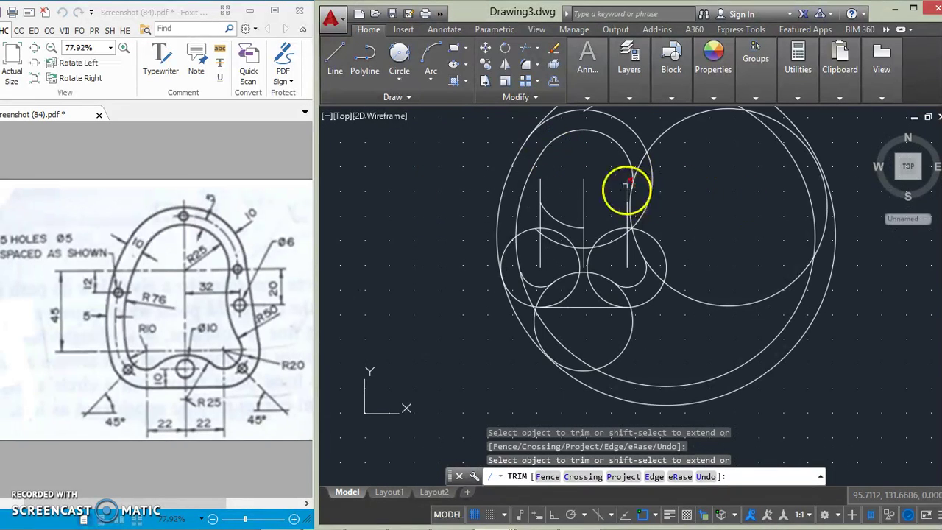
{"action": "left_click", "coordinate": [639, 147]}
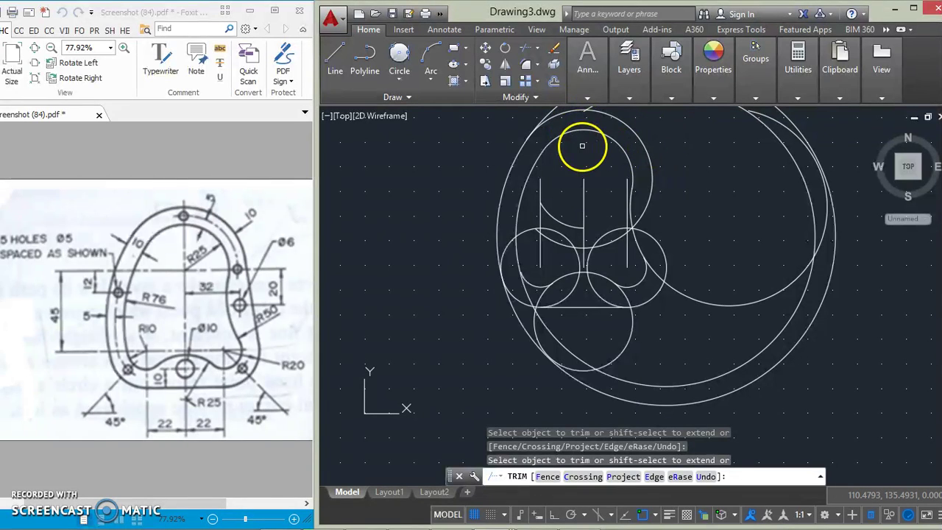
Step: Trim the radius 86 circle's arc beyond its tangency with the upper outer circle at the plate's upper left
{"action": "middle_click_drag", "start_coordinate": [583, 145], "coordinate": [586, 168]}
{"action": "left_click", "coordinate": [574, 168]}
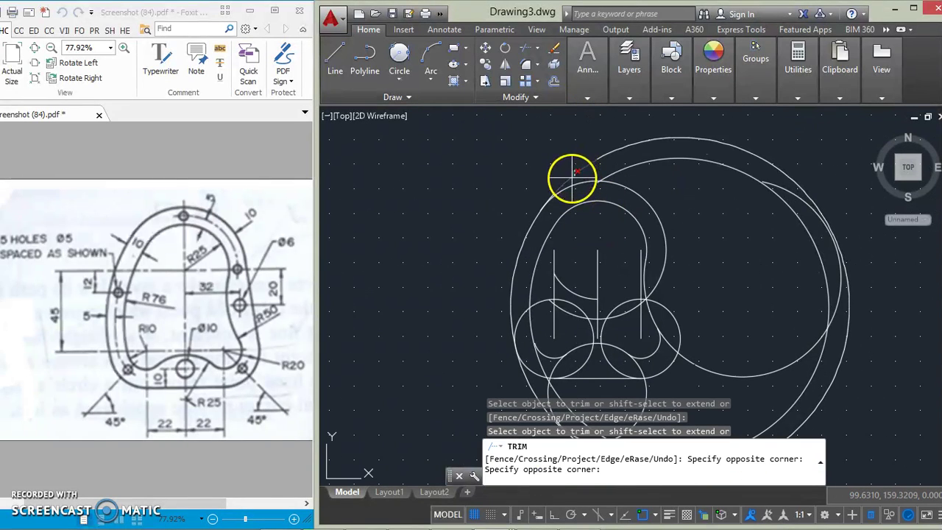
{"action": "left_click", "coordinate": [569, 176]}
{"action": "left_click", "coordinate": [600, 193]}
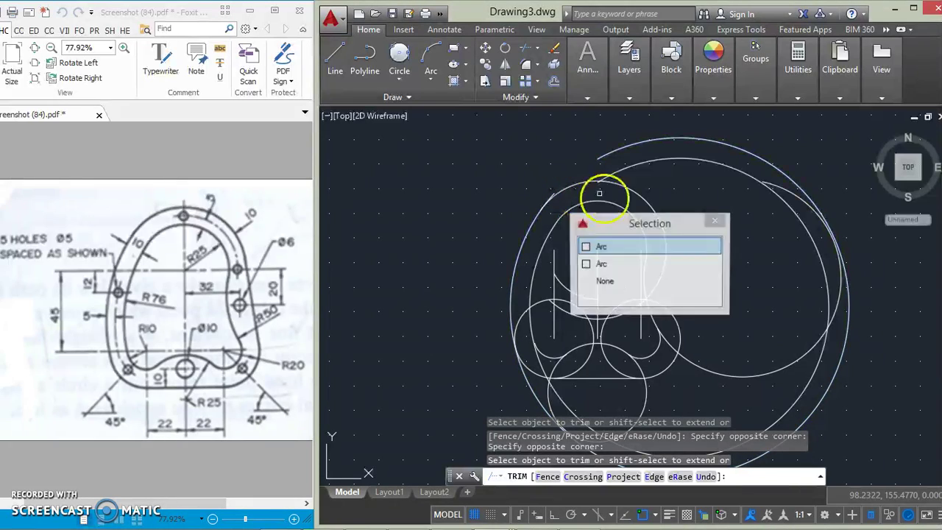
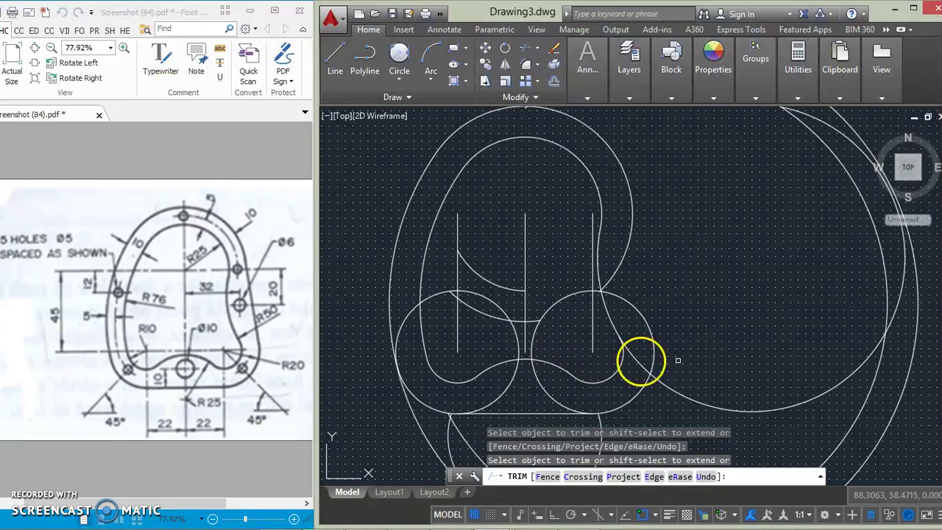
Step: Trim the left radius 20 circle's right-hand and upper left arcs, keeping the plate's lower left outer corner
{"action": "middle_click_drag", "start_coordinate": [736, 357], "coordinate": [731, 344]}
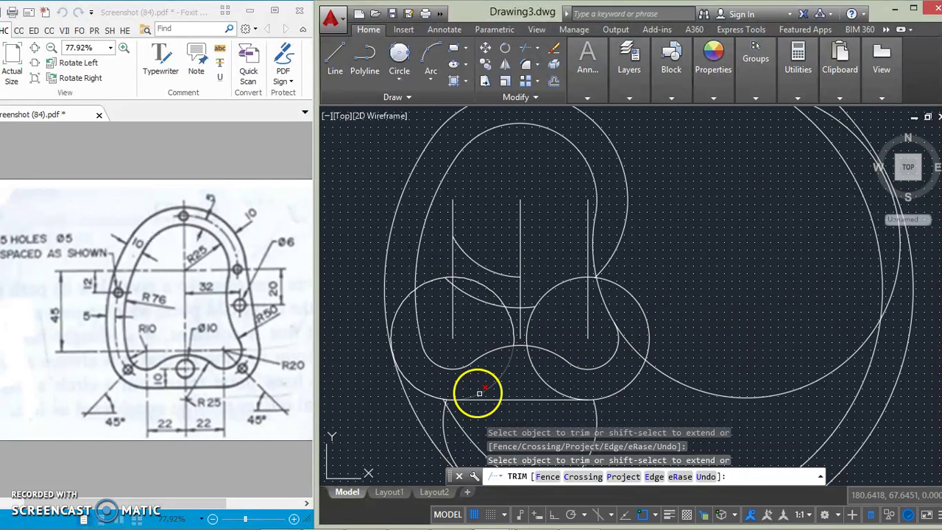
{"action": "left_click", "coordinate": [521, 321]}
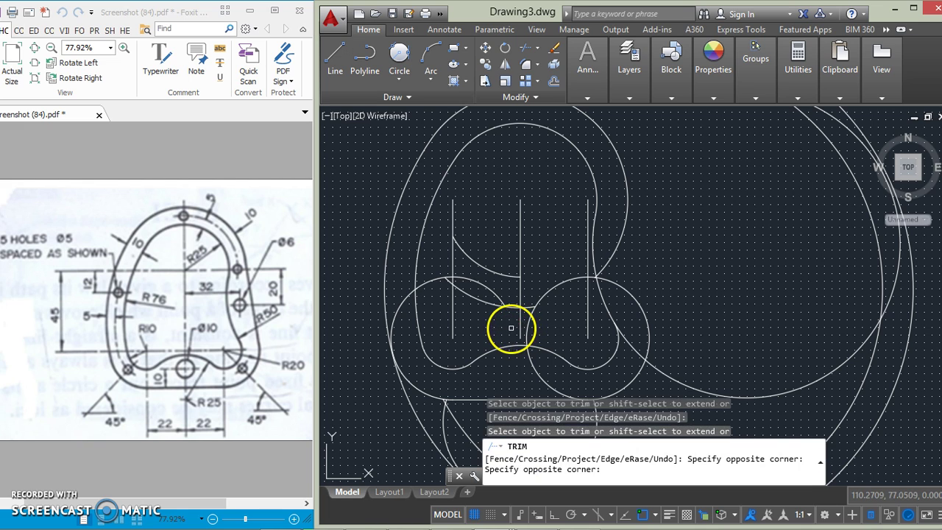
{"action": "left_click", "coordinate": [511, 328]}
{"action": "left_click", "coordinate": [395, 320]}
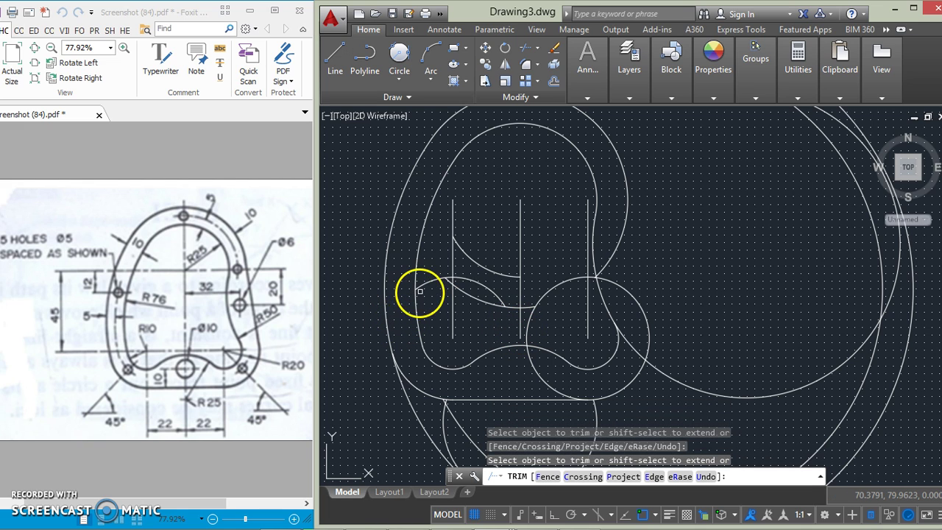
Step: Trim the right radius 20 circle's left-hand and upper left arcs, keeping the plate's lower right outer corner
{"action": "left_click", "coordinate": [604, 317]}
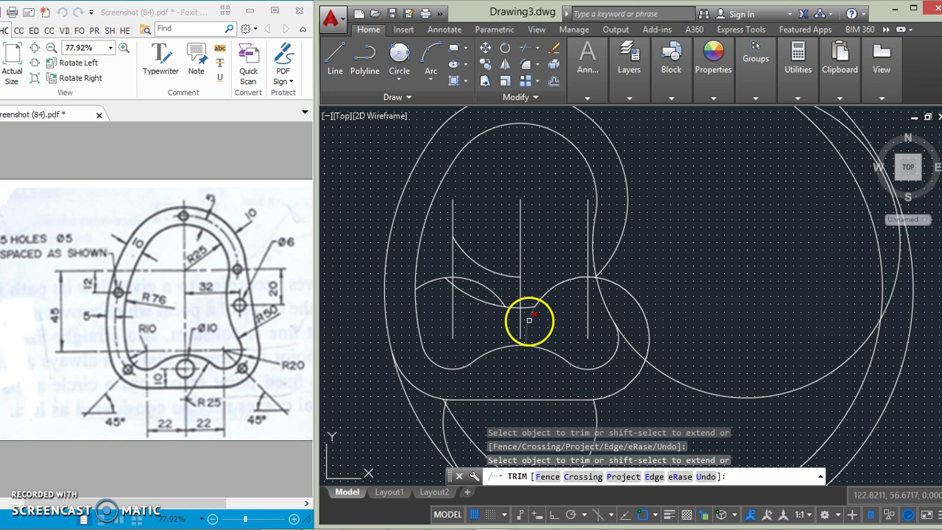
{"action": "left_click", "coordinate": [548, 289]}
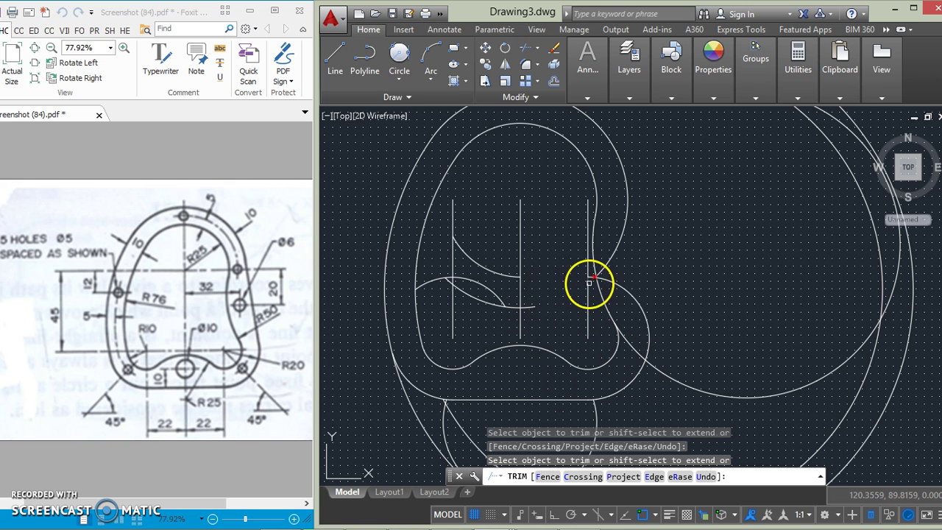
Step: Trim the radius 86 circle's arc just beyond the lower left outer corner and the radius 50 circle's arc past the lower right inner corner
{"action": "left_click", "coordinate": [427, 401]}
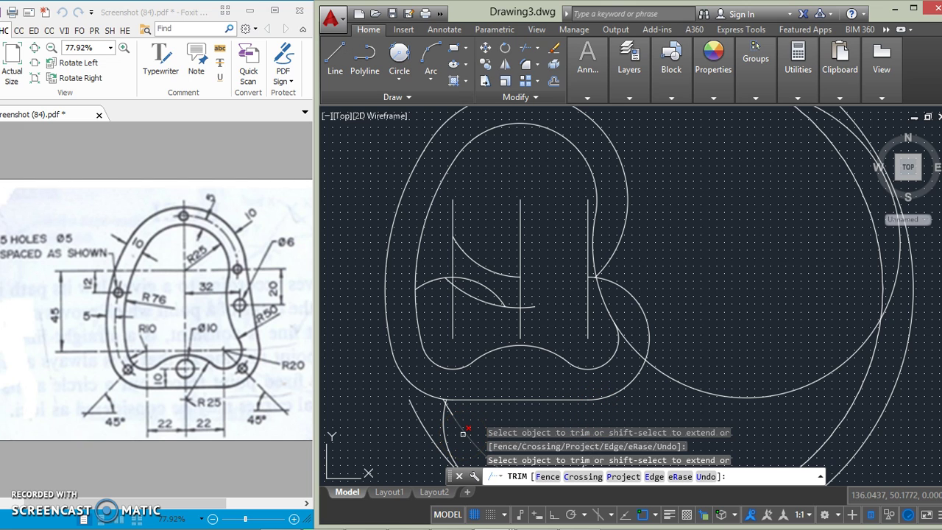
{"action": "left_click", "coordinate": [622, 316]}
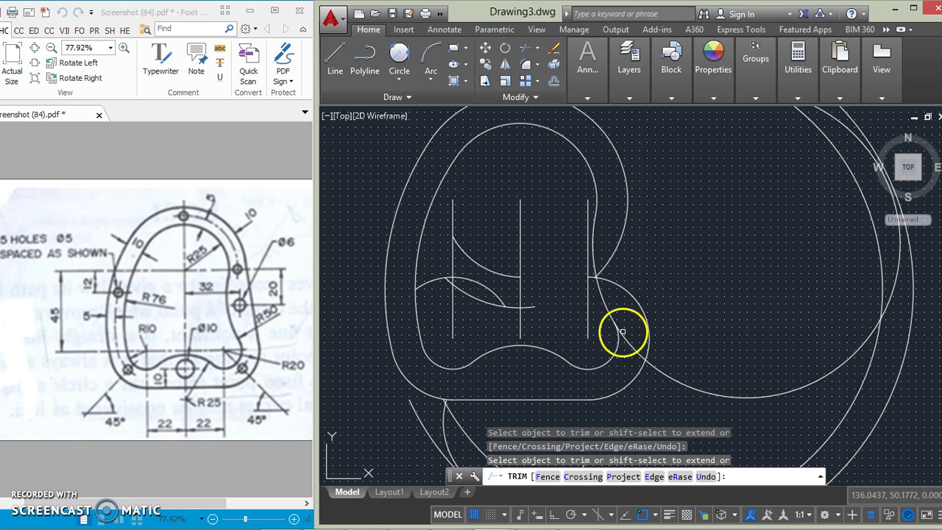
{"action": "left_click", "coordinate": [655, 364]}
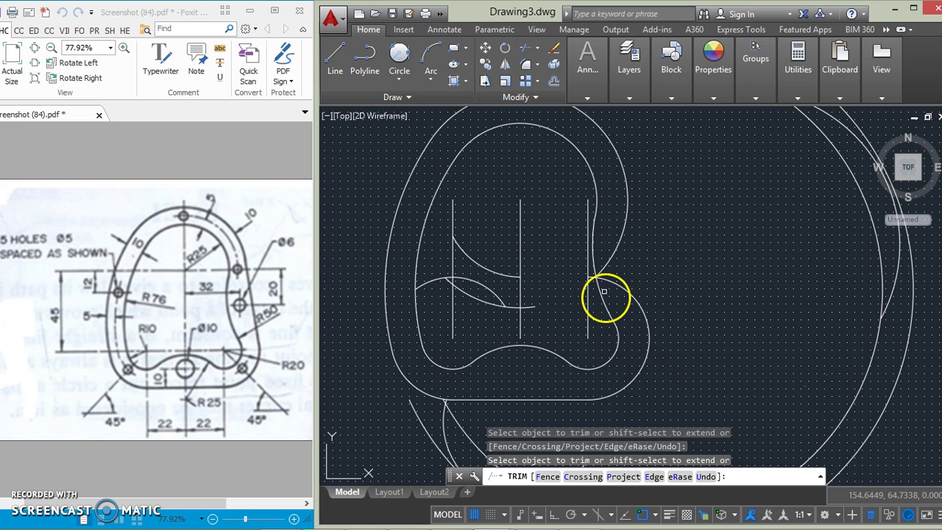
Step: Trim the leftover arcs touching the left end of the bottom edge and the short arc inside the inner left outline
{"action": "left_click", "coordinate": [446, 401]}
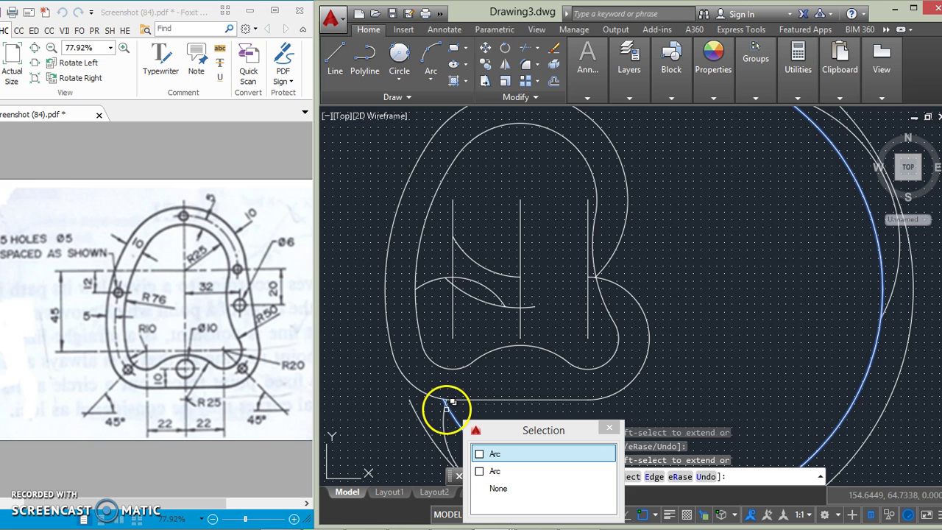
{"action": "key", "text": "Return"}
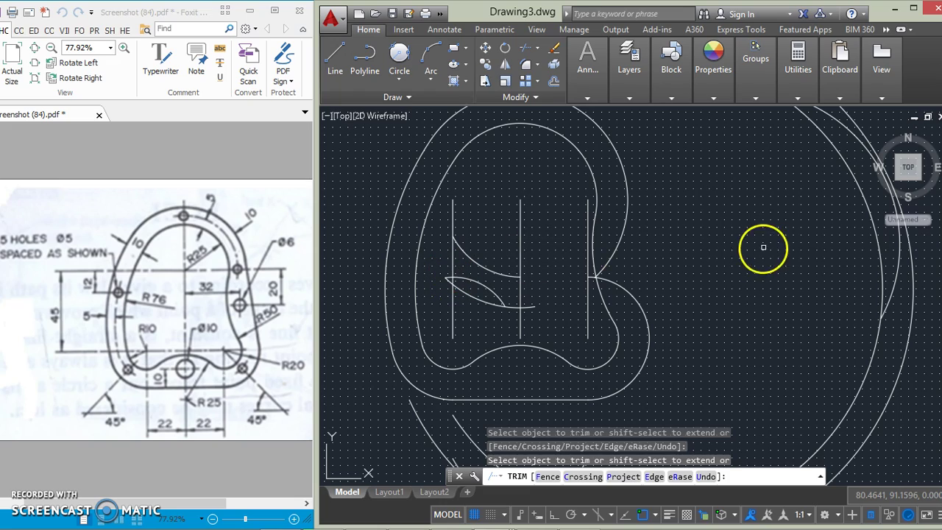
{"action": "key", "text": "Return"}
Step: Delete the large leftover construction arc that starts at the top of the plate's outer outline
{"action": "middle_click_drag", "start_coordinate": [655, 193], "coordinate": [669, 217]}
{"action": "middle_click_drag", "start_coordinate": [542, 143], "coordinate": [562, 185]}
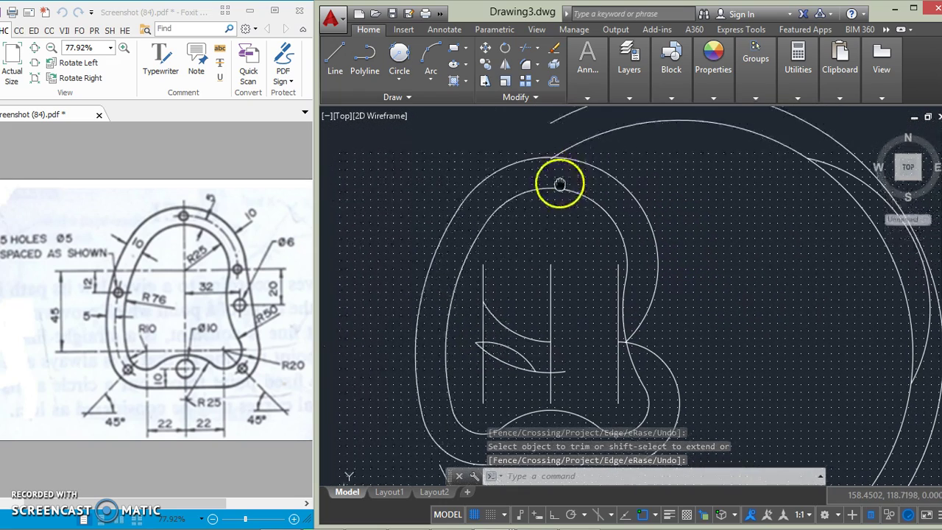
{"action": "left_click", "coordinate": [578, 144]}
{"action": "key", "text": "Delete"}
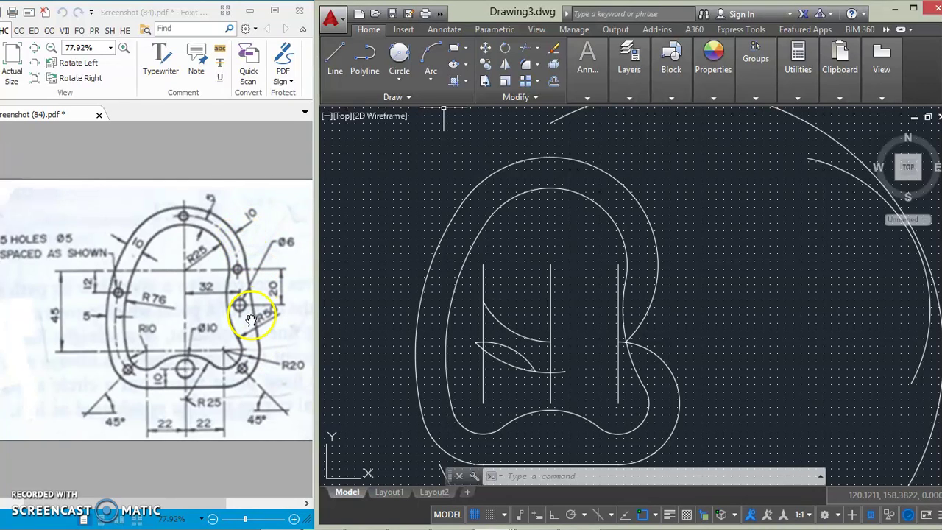
Step: Draw a straight line tangent to the upper outer arc and the lower right radius 20 arc as the plate's right side
{"action": "left_click", "coordinate": [336, 53]}
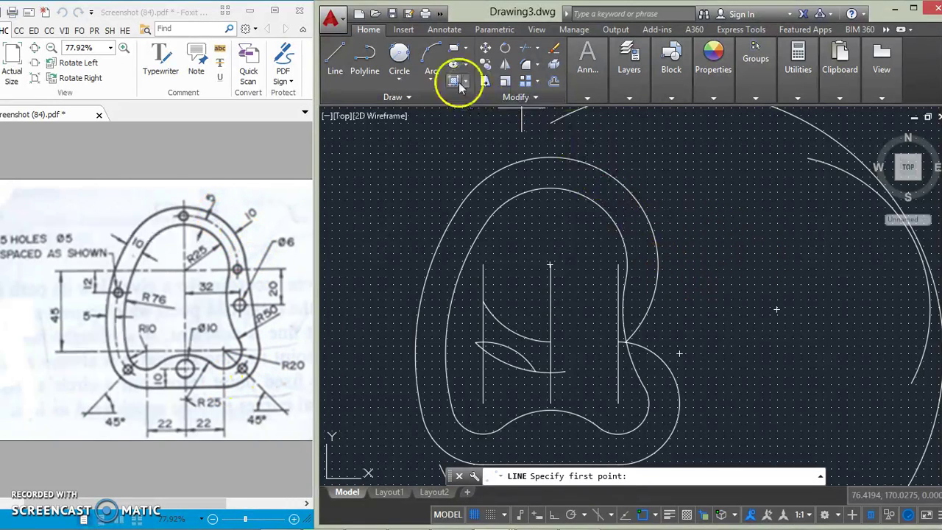
{"action": "left_click", "coordinate": [332, 53]}
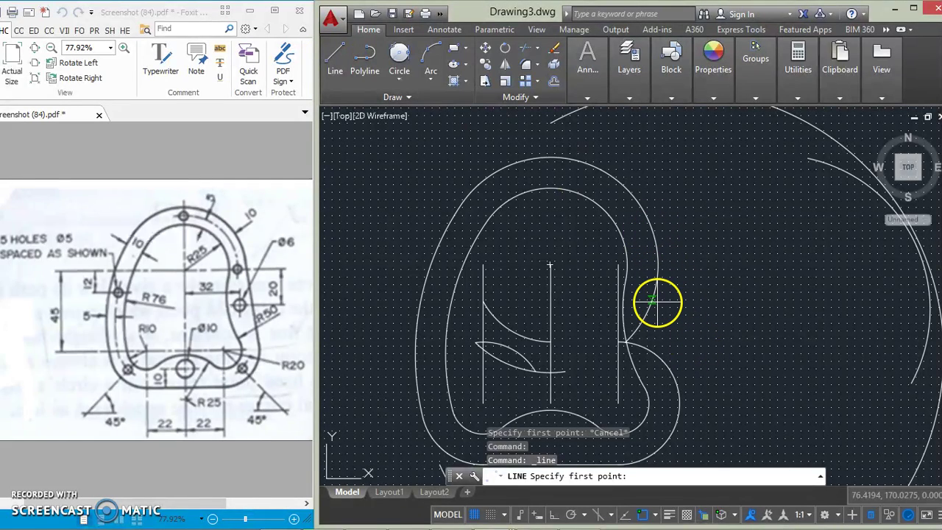
{"action": "scroll", "coordinate": [652, 301], "scroll_direction": "down", "scroll_amount": 1}
{"action": "scroll", "coordinate": [671, 300], "scroll_direction": "up", "scroll_amount": 1}
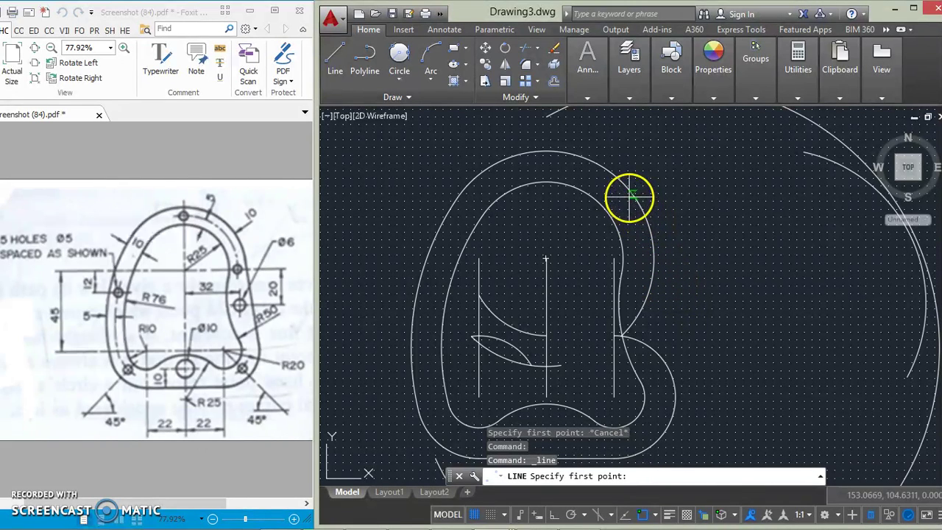
{"action": "scroll", "coordinate": [646, 221], "scroll_direction": "up", "scroll_amount": 2}
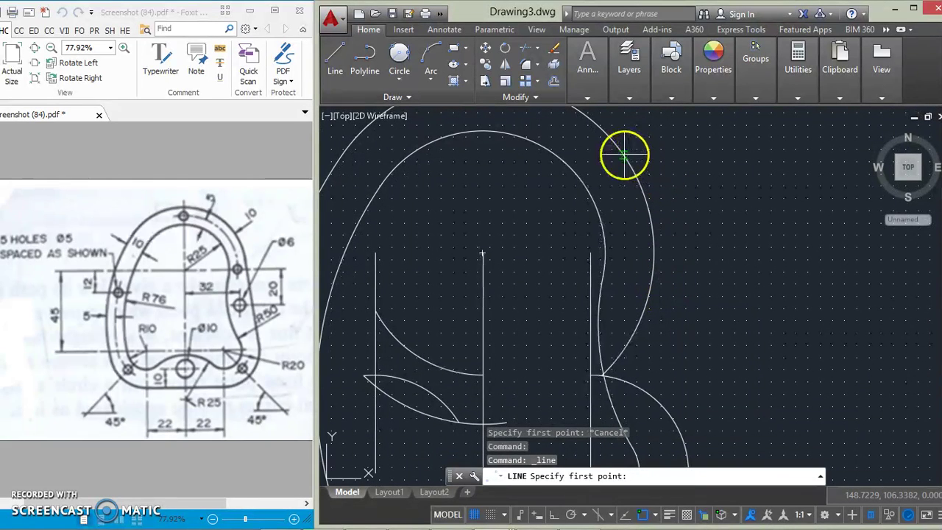
{"action": "left_click", "coordinate": [646, 211]}
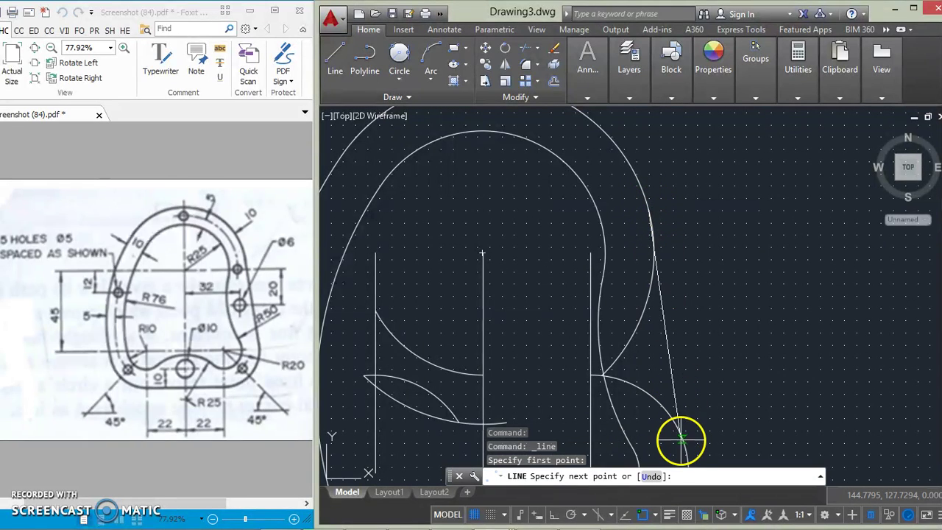
{"action": "left_click", "coordinate": [689, 458]}
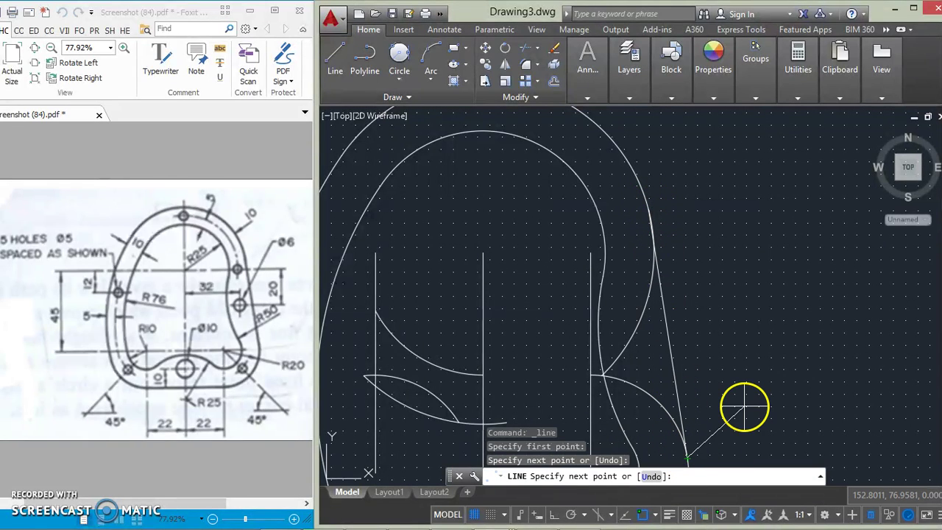
{"action": "key", "text": "Return"}
Step: Trim the upper outer arc and the lower right radius 20 arc where they run inward from the right tangent line
{"action": "scroll", "coordinate": [732, 417], "scroll_direction": "down", "scroll_amount": 2}
{"action": "mouse_move", "coordinate": [733, 417]}
{"action": "middle_mouse_down"}
{"action": "mouse_move", "coordinate": [725, 319]}
{"action": "mouse_move", "coordinate": [694, 277]}
{"action": "middle_mouse_up"}
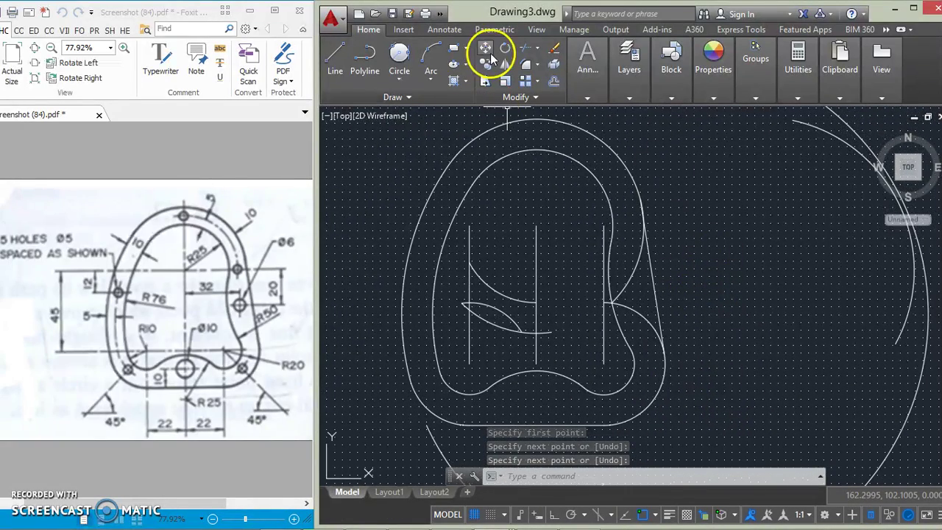
{"action": "left_click", "coordinate": [523, 47]}
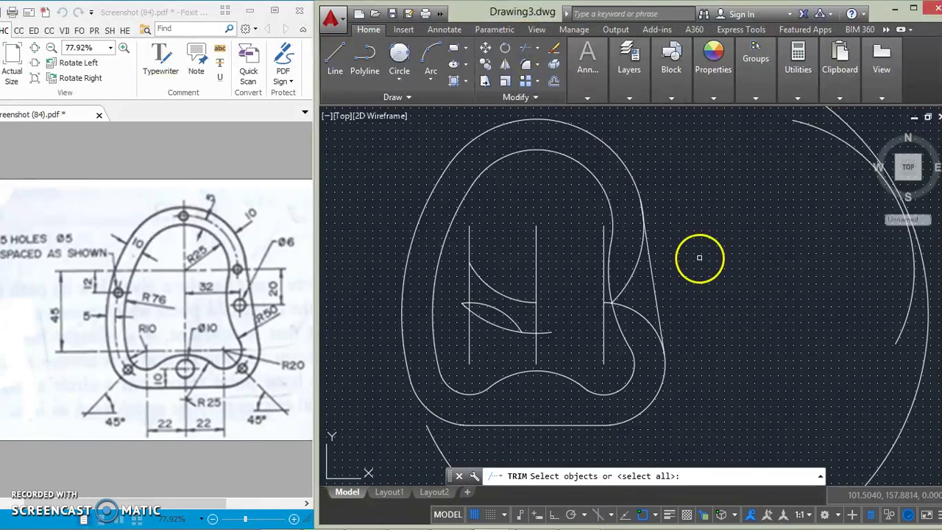
{"action": "key", "text": "Return"}
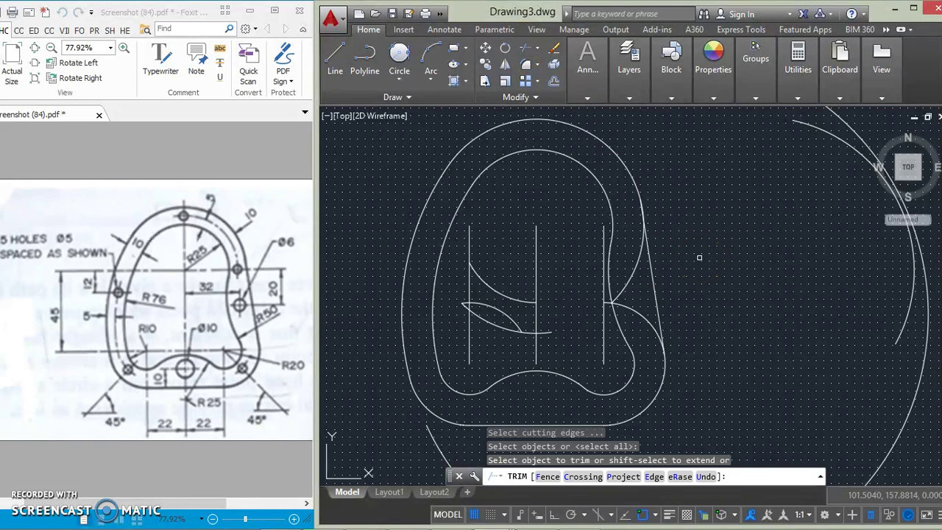
{"action": "left_click", "coordinate": [636, 267]}
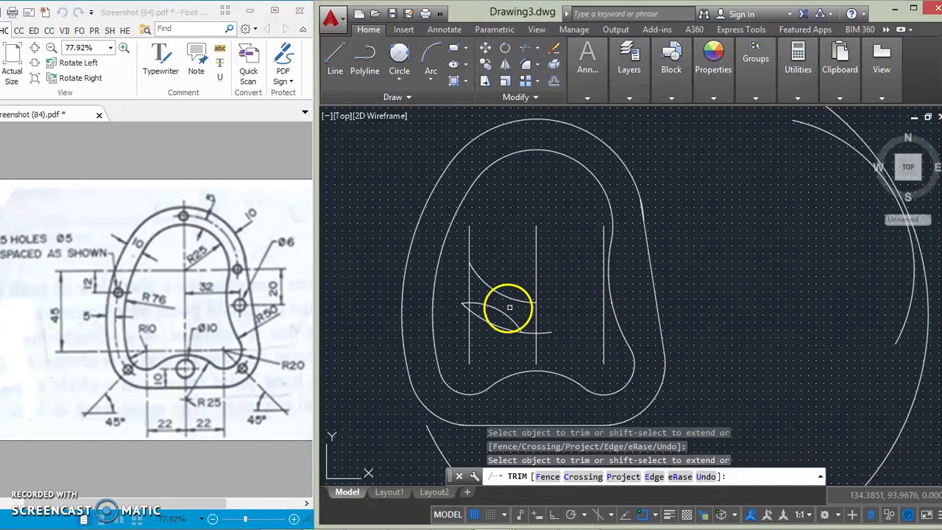
{"action": "key", "text": "Return"}
{"action": "left_click", "coordinate": [553, 50]}
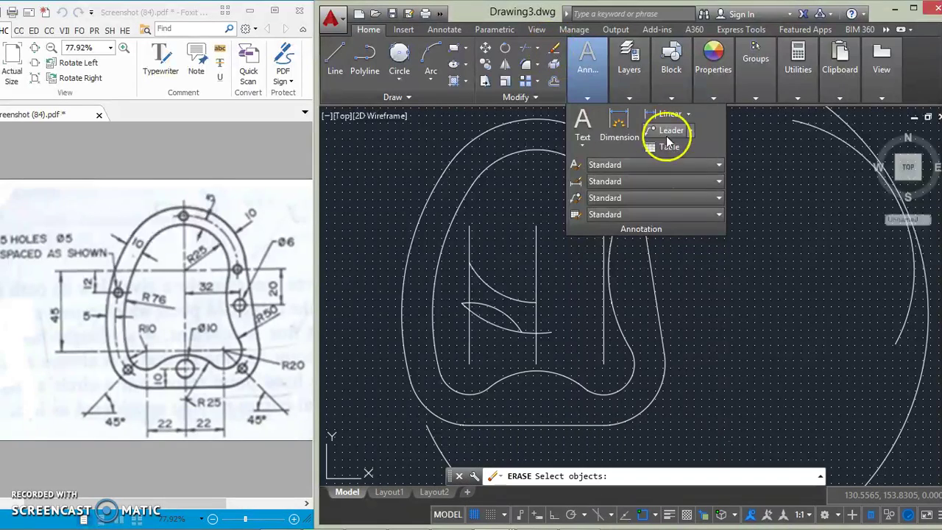
{"action": "left_click", "coordinate": [838, 131]}
{"action": "left_click", "coordinate": [834, 137]}
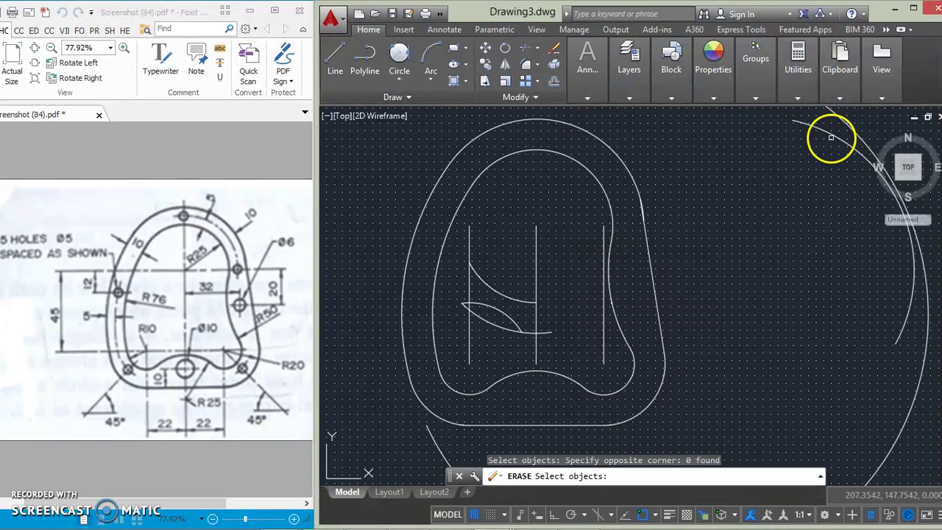
{"action": "left_click", "coordinate": [841, 131]}
{"action": "left_click", "coordinate": [854, 128]}
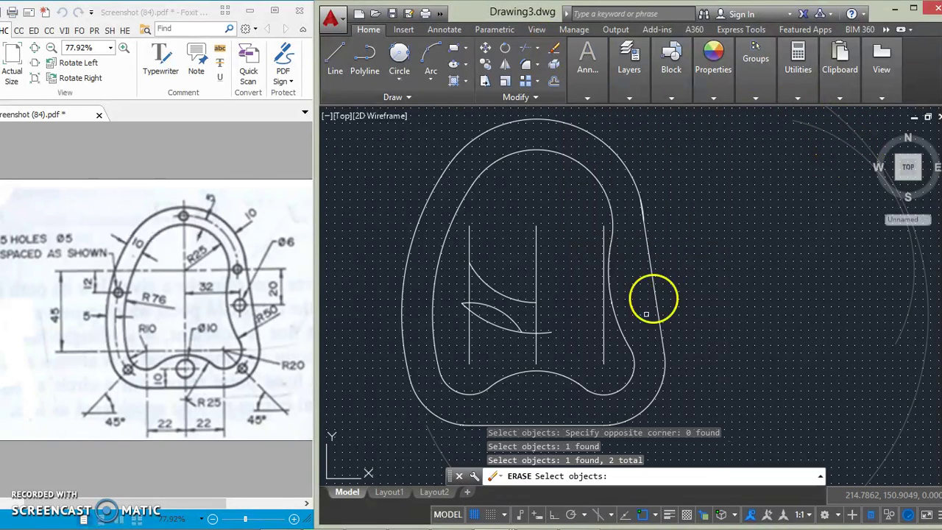
{"action": "left_click", "coordinate": [603, 338]}
{"action": "left_click", "coordinate": [541, 345]}
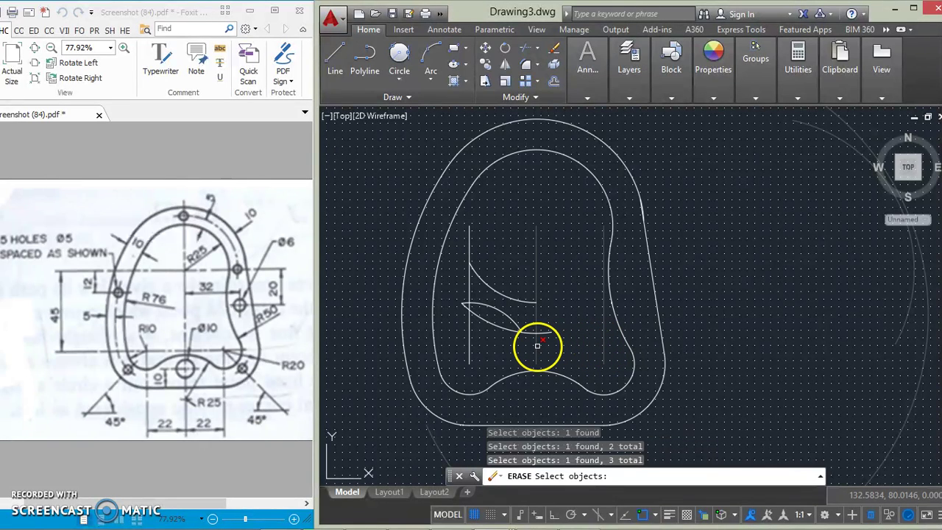
{"action": "left_click", "coordinate": [530, 330]}
{"action": "left_click", "coordinate": [507, 293]}
{"action": "left_click", "coordinate": [467, 295]}
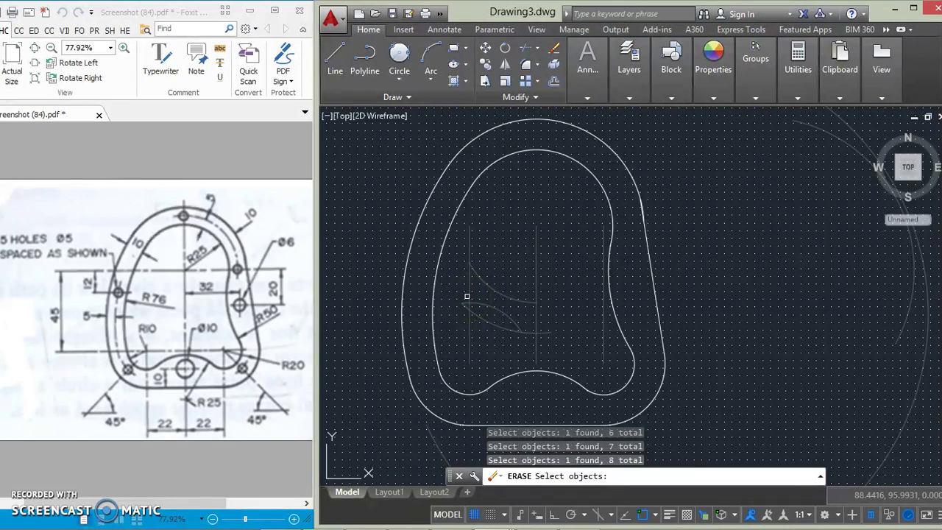
{"action": "left_click", "coordinate": [568, 346]}
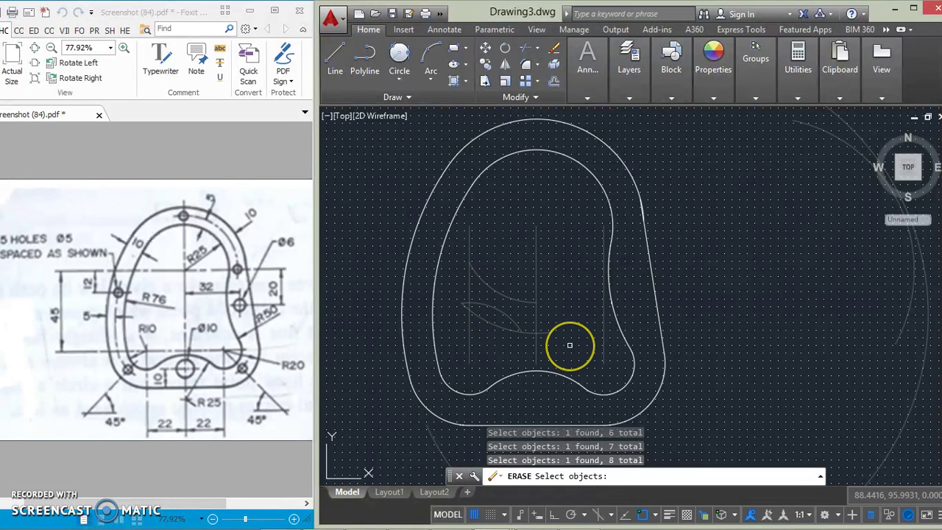
{"action": "key", "text": "Escape"}
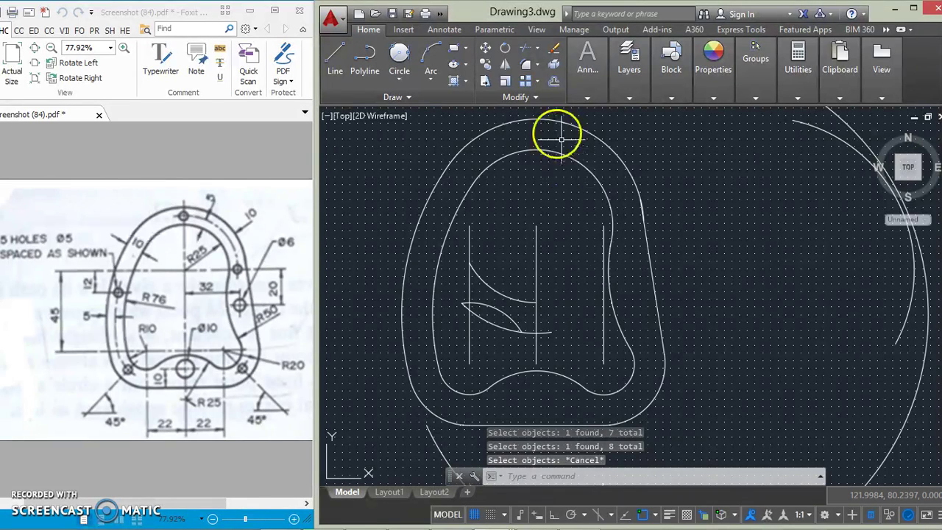
Step: Erase the three leftover arcs inside the plate and the two large leftover arcs outside it, keeping the three vertical lines
{"action": "left_click", "coordinate": [554, 48]}
{"action": "left_click", "coordinate": [494, 308]}
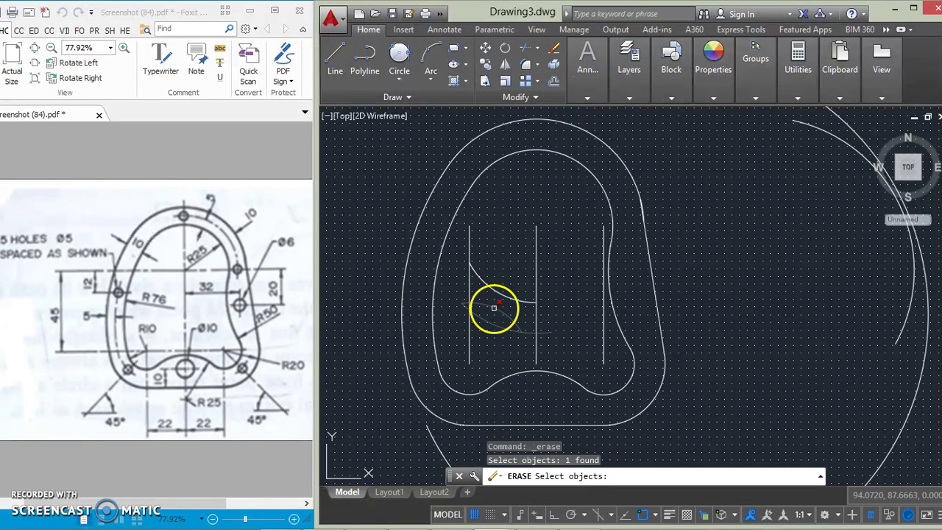
{"action": "left_click", "coordinate": [496, 299]}
{"action": "left_click", "coordinate": [496, 292]}
{"action": "left_click", "coordinate": [850, 150]}
{"action": "left_click", "coordinate": [852, 140]}
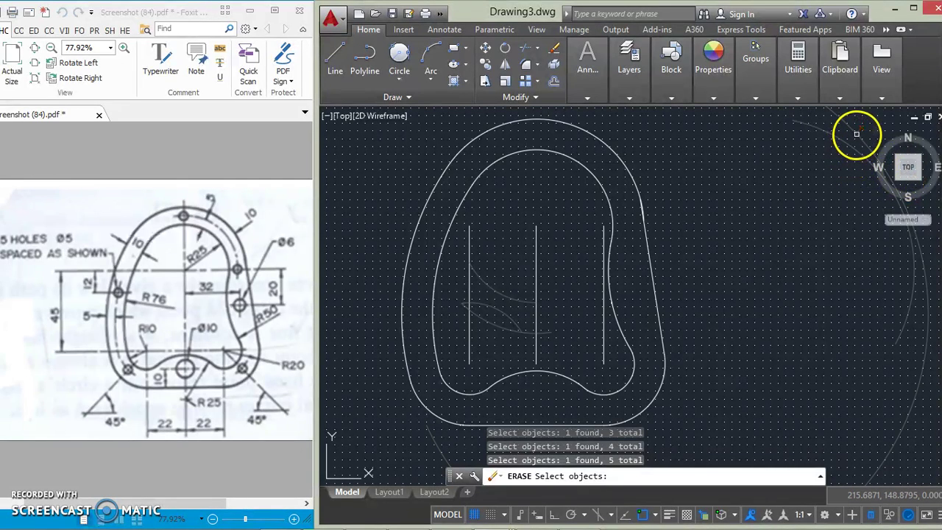
{"action": "right_click", "coordinate": [700, 251]}
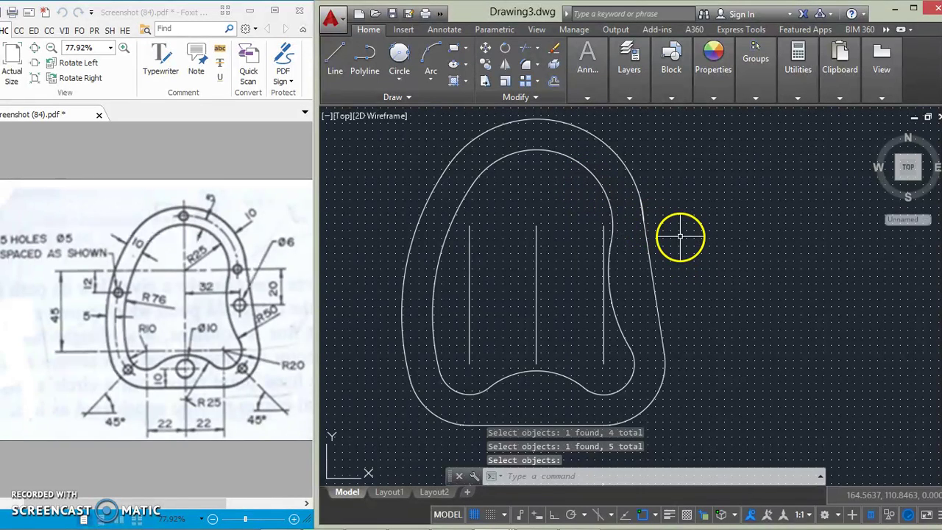
{"action": "right_click", "coordinate": [679, 233]}
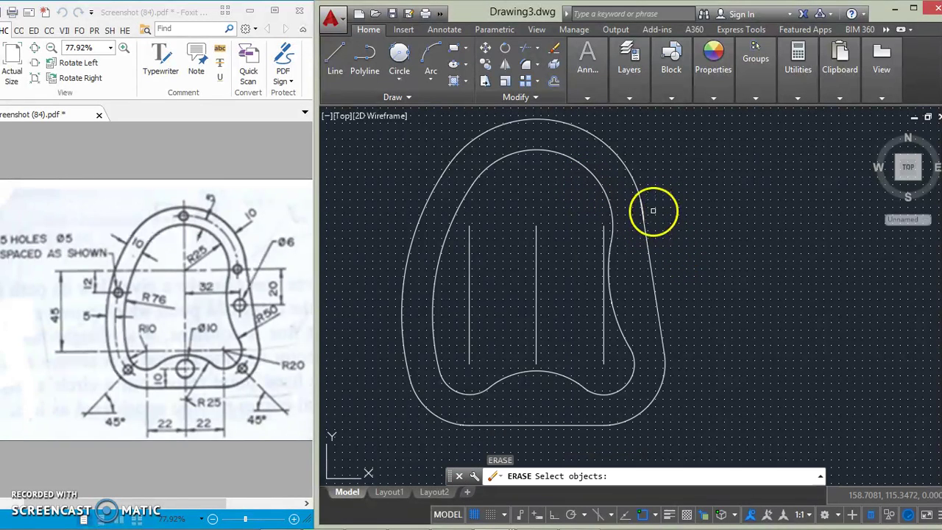
{"action": "right_click", "coordinate": [653, 208]}
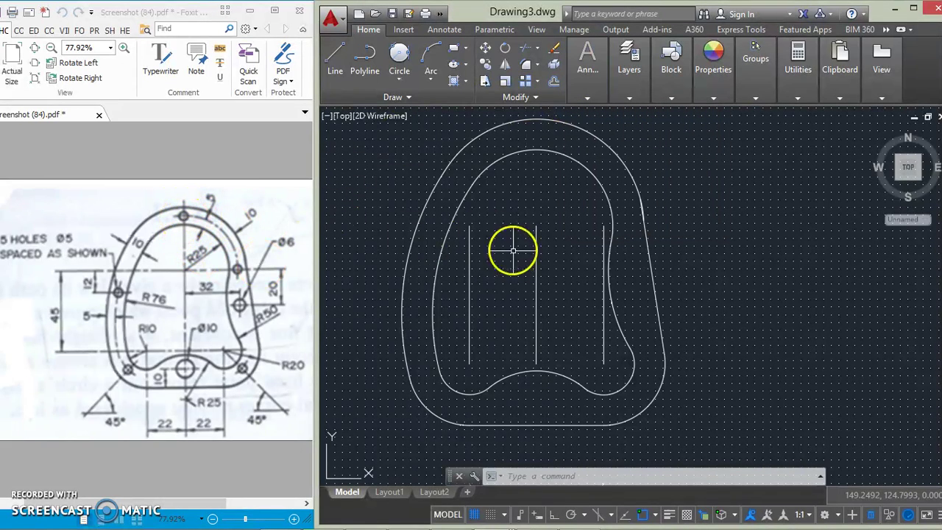
Step: Stretch the middle vertical line's upper end straight up past the plate's top outline with Ortho on, to a length of about 83.5
{"action": "left_click", "coordinate": [535, 231]}
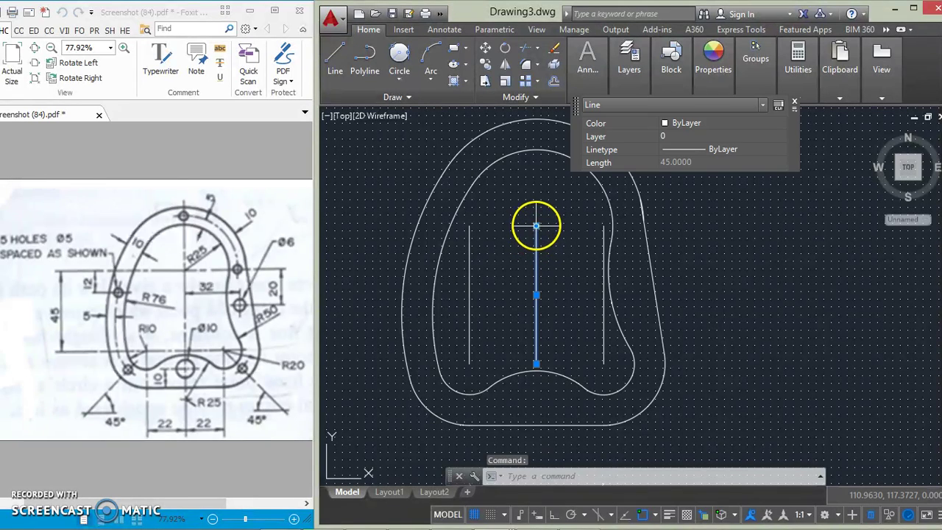
{"action": "left_click", "coordinate": [536, 228]}
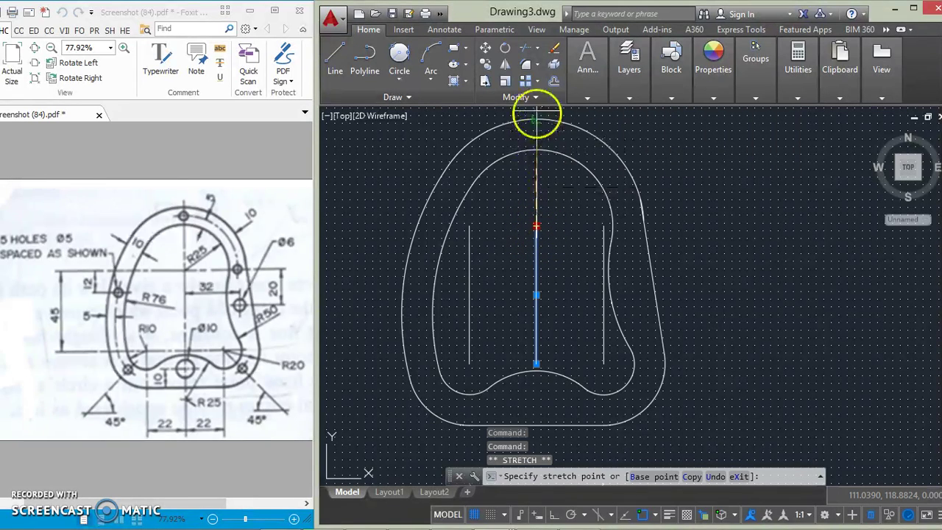
{"action": "left_click", "coordinate": [553, 515]}
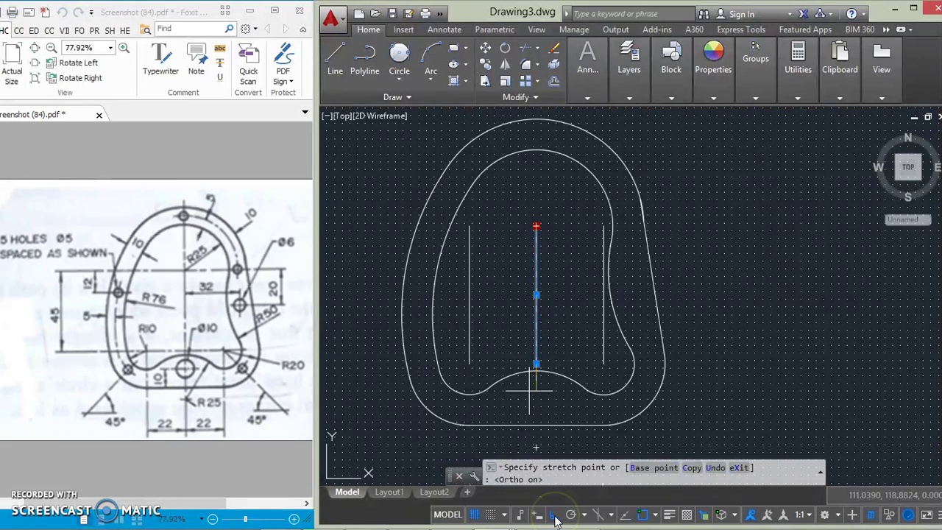
{"action": "left_click", "coordinate": [538, 109]}
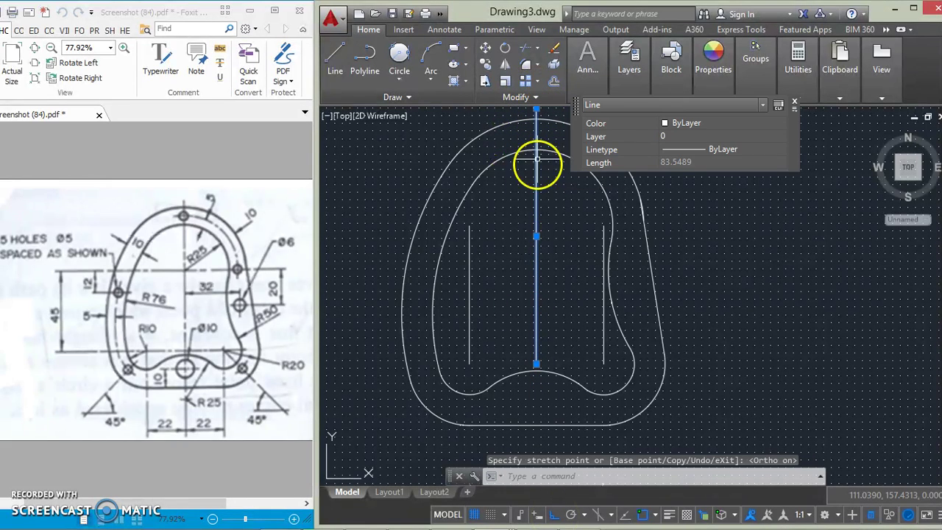
Step: Stretch the middle vertical line's lower end straight down past the plate's bottom outline, to a length of about 110.8
{"action": "left_click", "coordinate": [537, 364]}
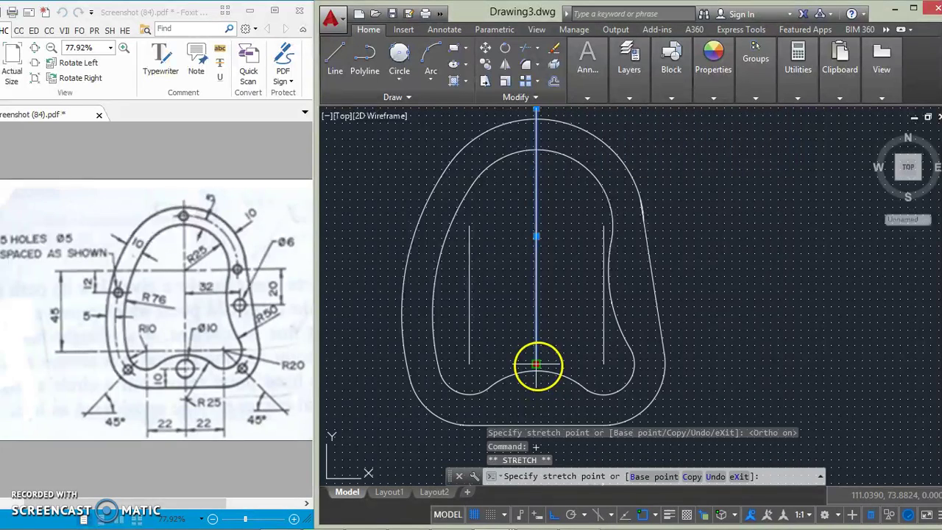
{"action": "left_click", "coordinate": [536, 445]}
{"action": "right_click", "coordinate": [702, 352]}
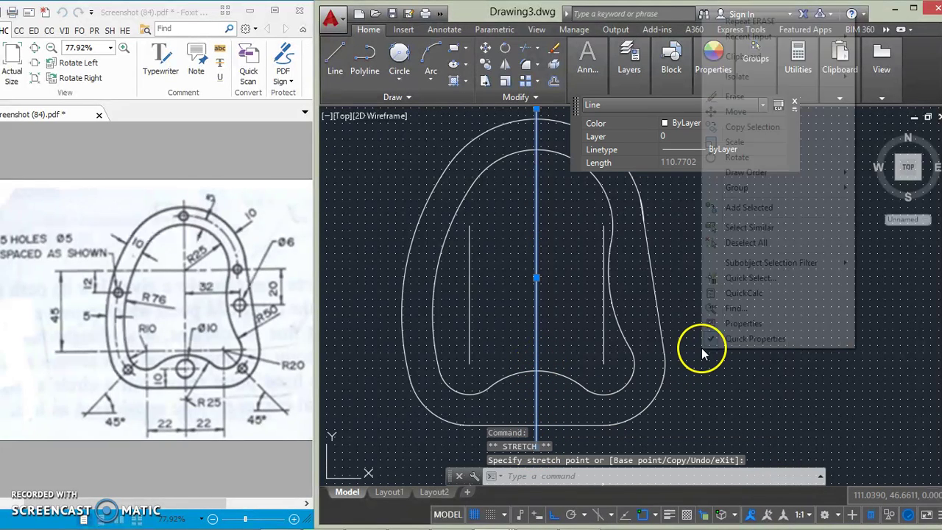
{"action": "key", "text": "Escape"}
{"action": "key", "text": "Escape"}
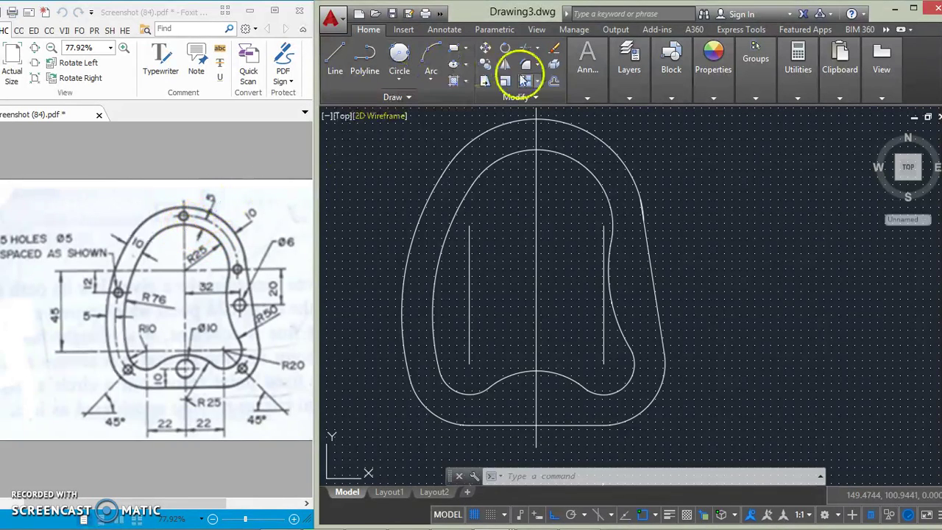
Step: Offset the inner outline's top arc and long left arc outward by 5 for the hole centreline
{"action": "left_click", "coordinate": [554, 81]}
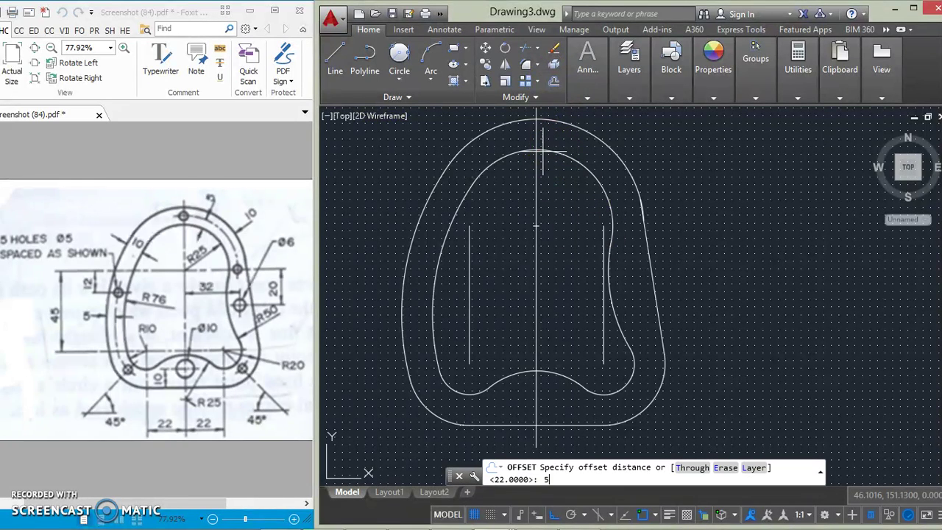
{"action": "type", "text": "5"}
{"action": "key", "text": "Return"}
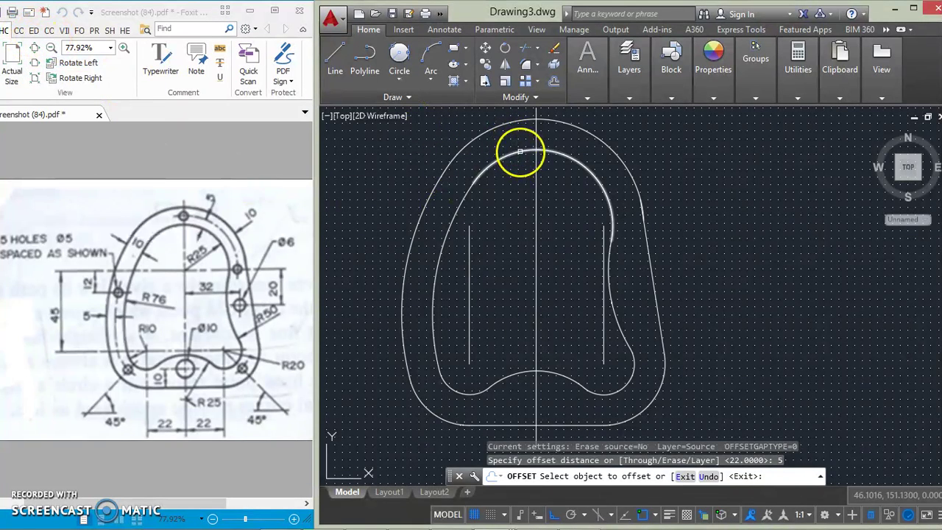
{"action": "left_click", "coordinate": [524, 148]}
{"action": "left_click", "coordinate": [535, 137]}
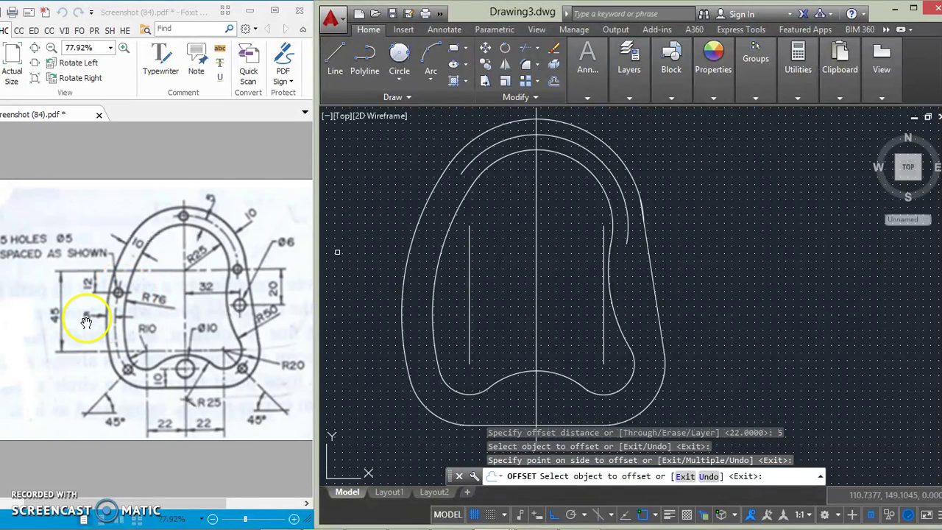
{"action": "left_click", "coordinate": [432, 304]}
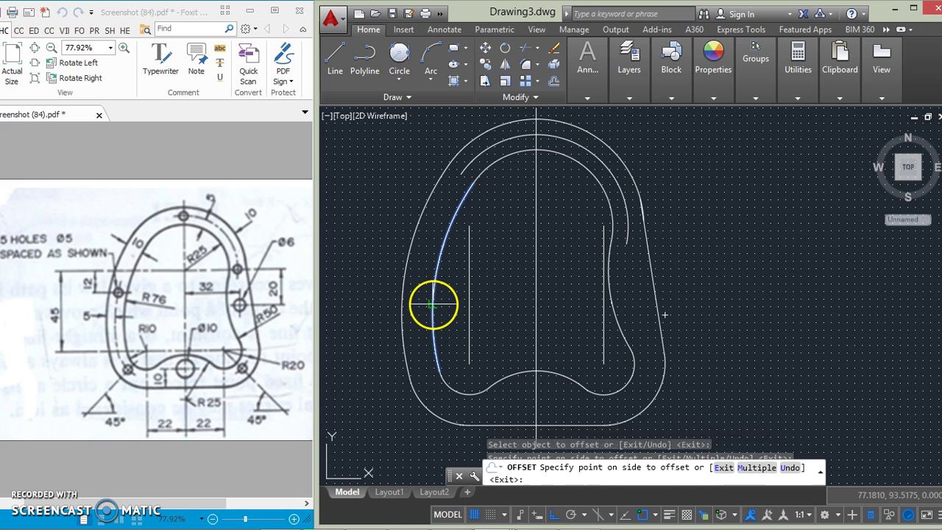
{"action": "left_click", "coordinate": [415, 304]}
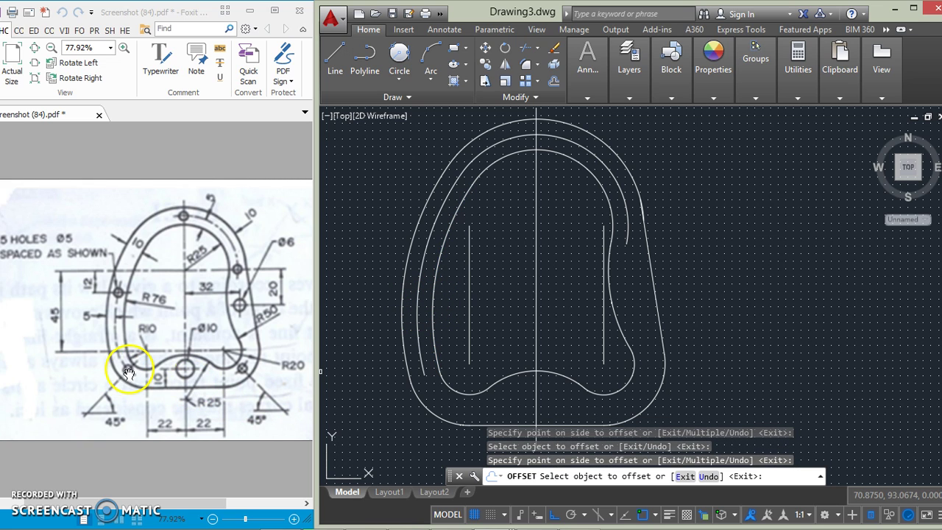
Step: Offset the inner outline's lower left and lower right corner arcs outward by the same distance of 5
{"action": "left_click", "coordinate": [449, 384]}
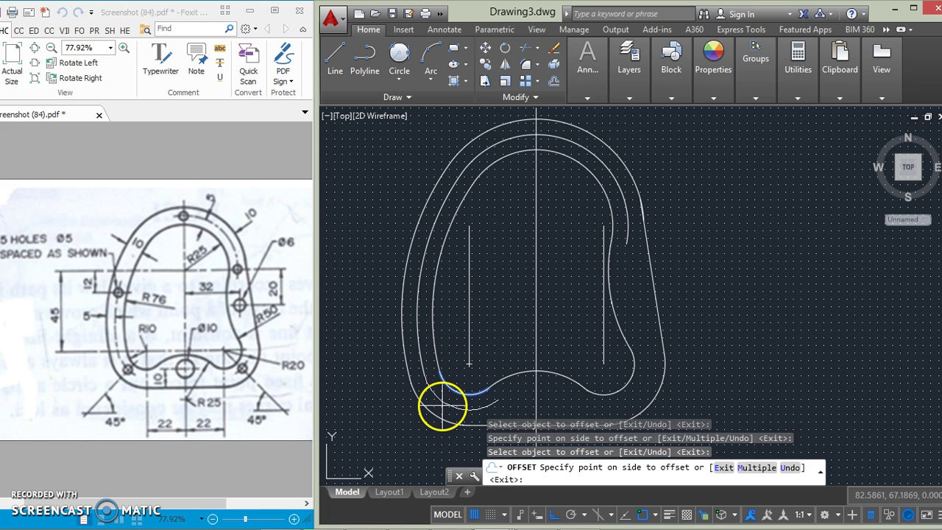
{"action": "left_click", "coordinate": [441, 405]}
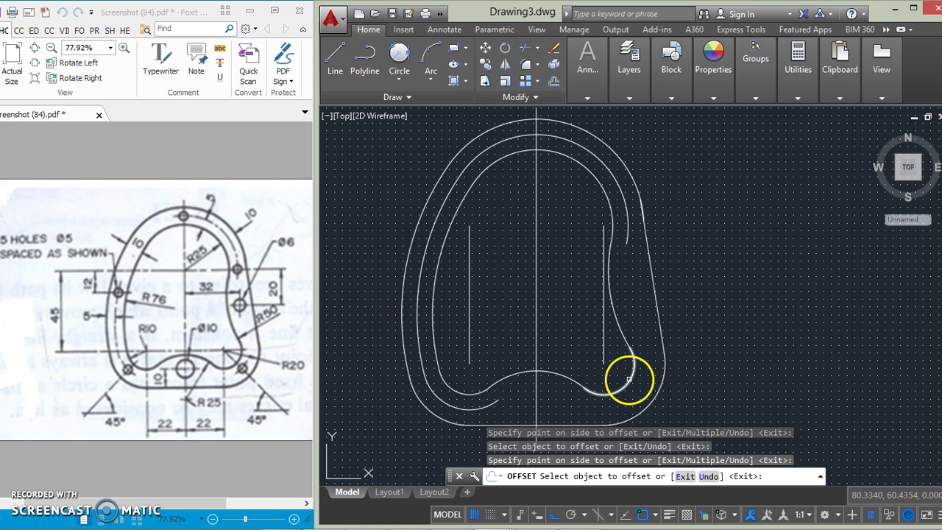
{"action": "left_click", "coordinate": [630, 379]}
{"action": "left_click", "coordinate": [645, 388]}
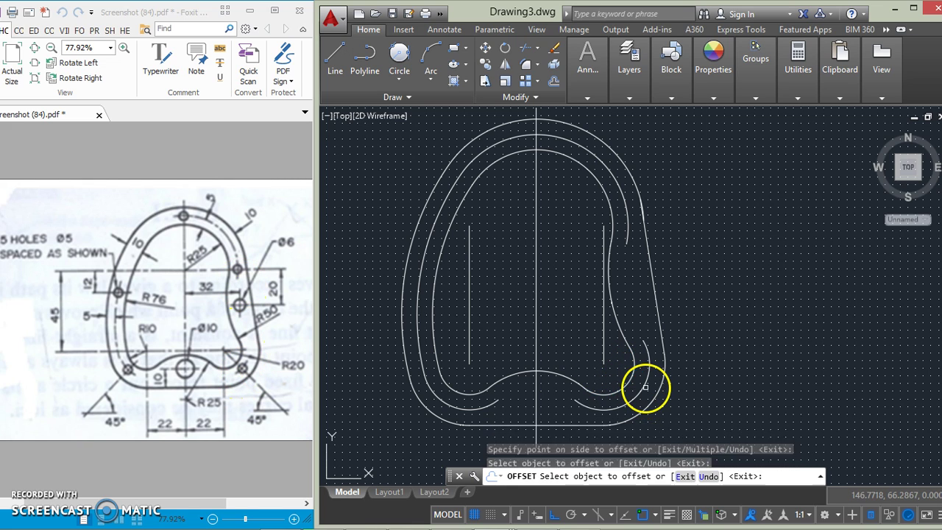
{"action": "key", "text": "Return"}
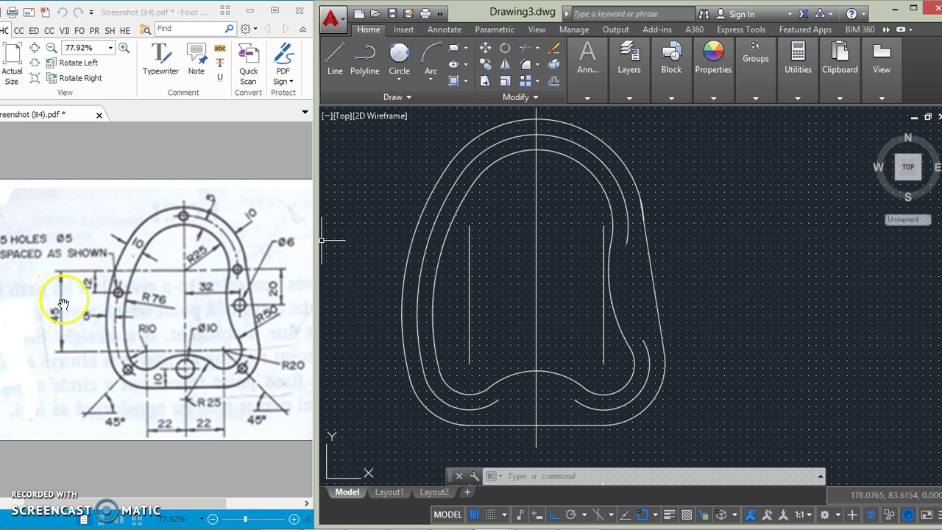
Step: Draw a horizontal line joining the upper ends of the left and right vertical lines
{"action": "left_click", "coordinate": [335, 58]}
{"action": "left_click", "coordinate": [470, 227]}
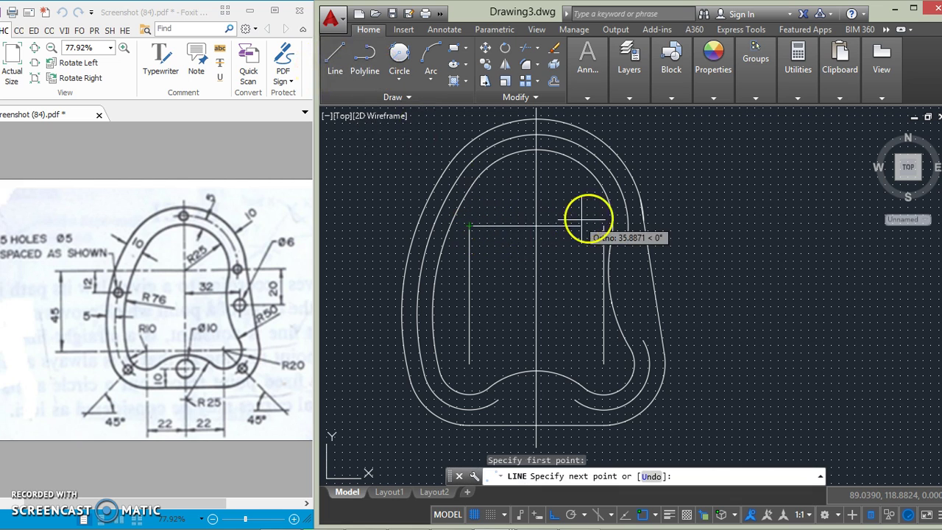
{"action": "left_click", "coordinate": [603, 227]}
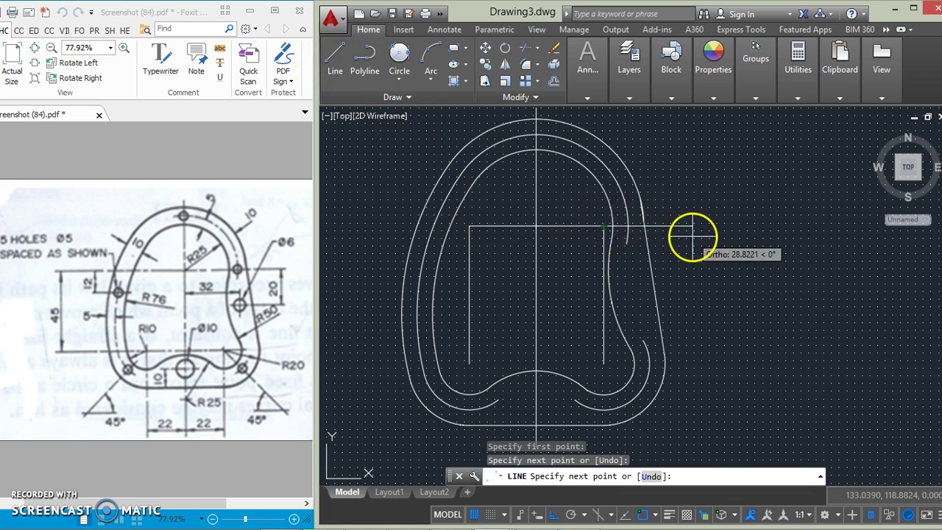
{"action": "key", "text": "Return"}
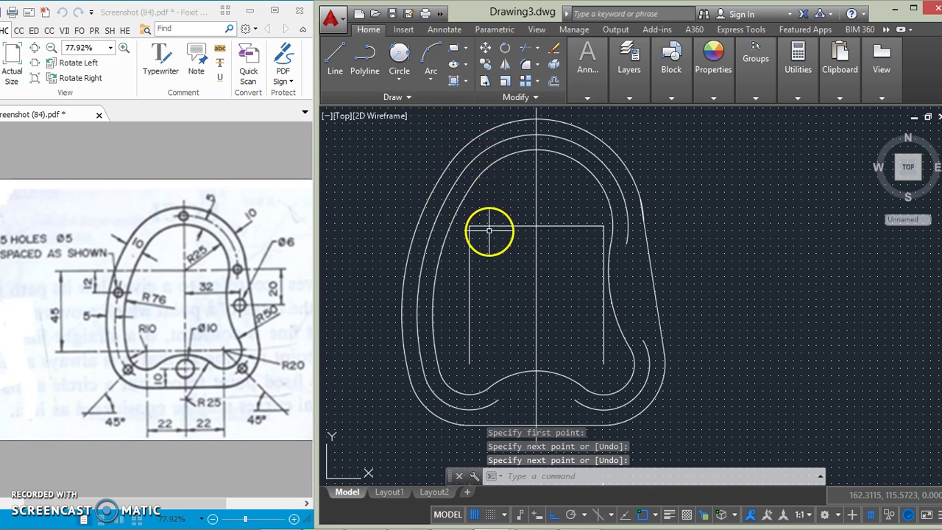
Step: Stretch the horizontal line's left end past the plate's left outline, to a length of about 74.3
{"action": "left_click", "coordinate": [489, 227]}
{"action": "left_click", "coordinate": [469, 227]}
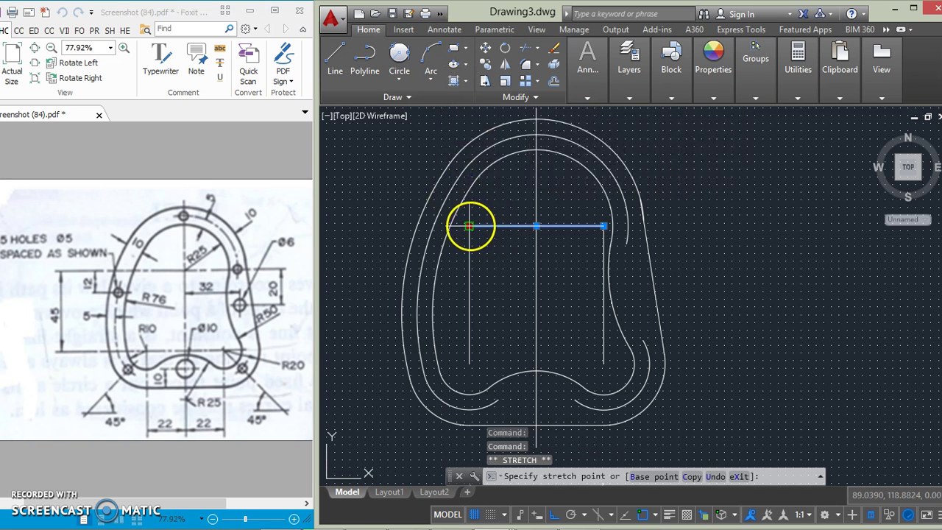
{"action": "left_click", "coordinate": [376, 226]}
{"action": "right_click", "coordinate": [388, 193]}
{"action": "left_click", "coordinate": [379, 190]}
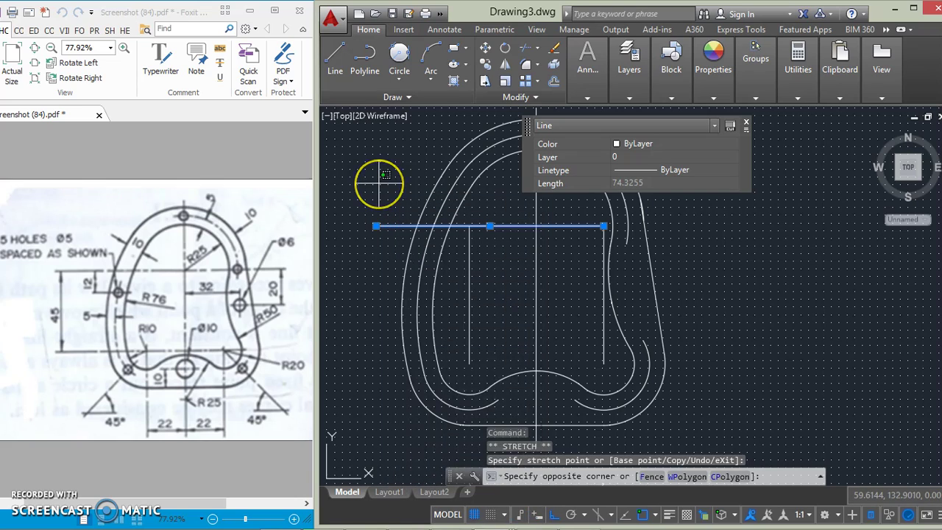
{"action": "key", "text": "Escape"}
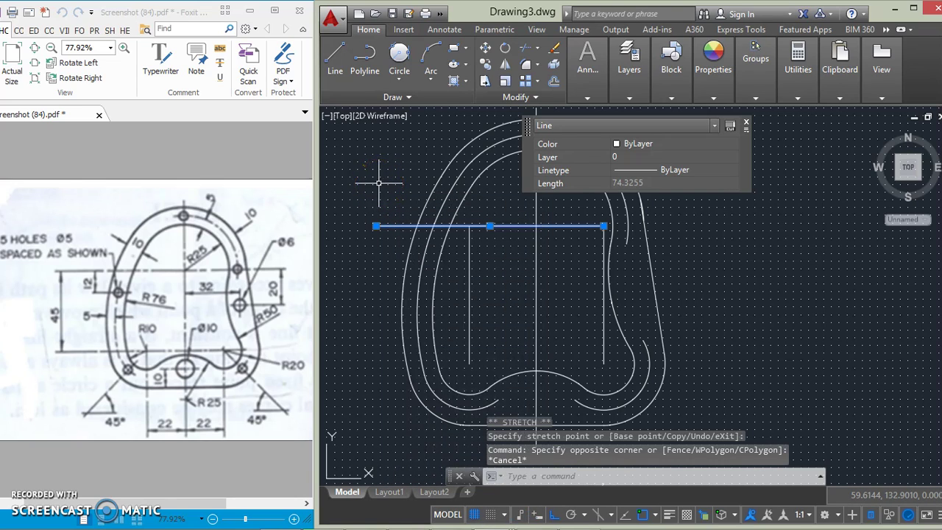
{"action": "key", "text": "Escape"}
{"action": "key", "text": "Escape"}
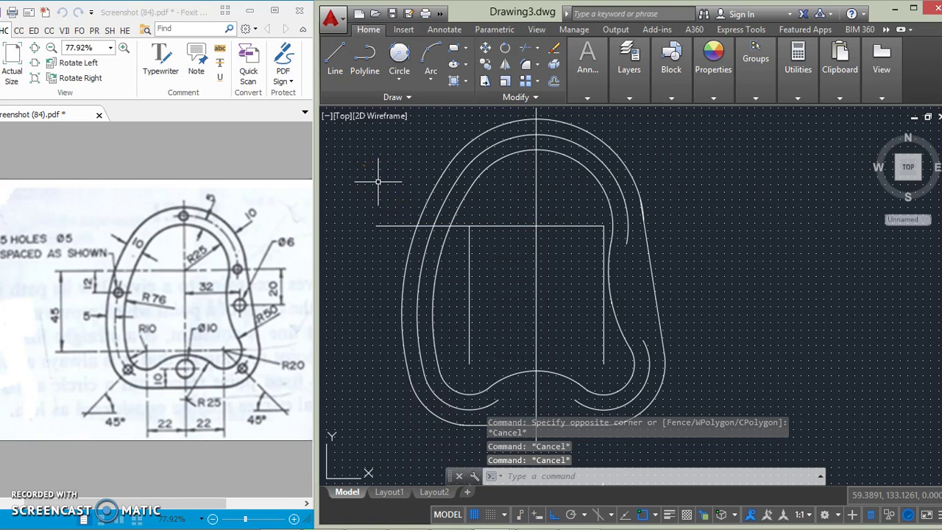
Step: Offset the horizontal line downward by 12 to locate the left-side hole
{"action": "left_click", "coordinate": [587, 65]}
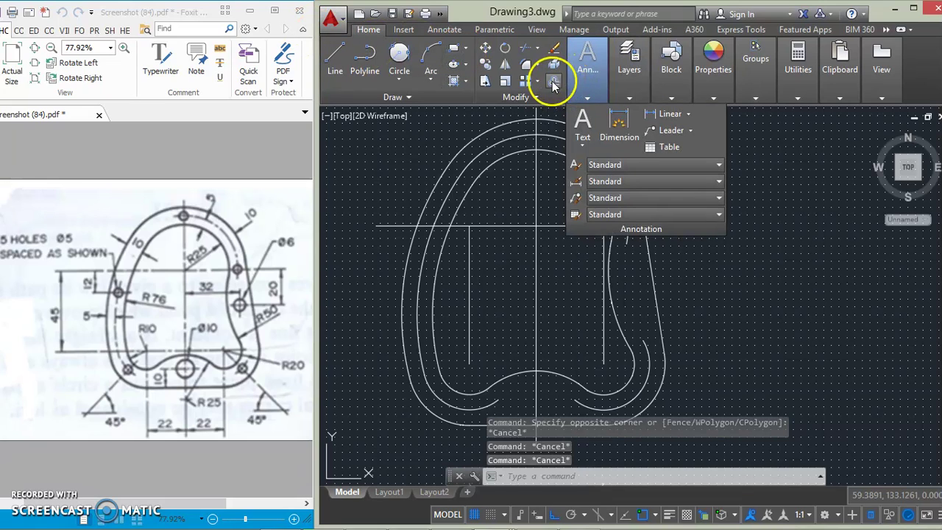
{"action": "left_click", "coordinate": [555, 85]}
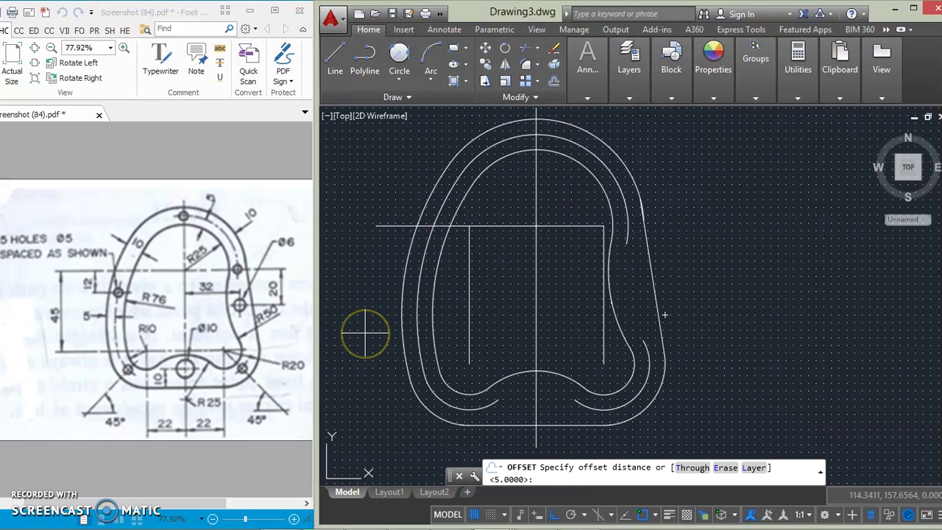
{"action": "key", "text": "Return"}
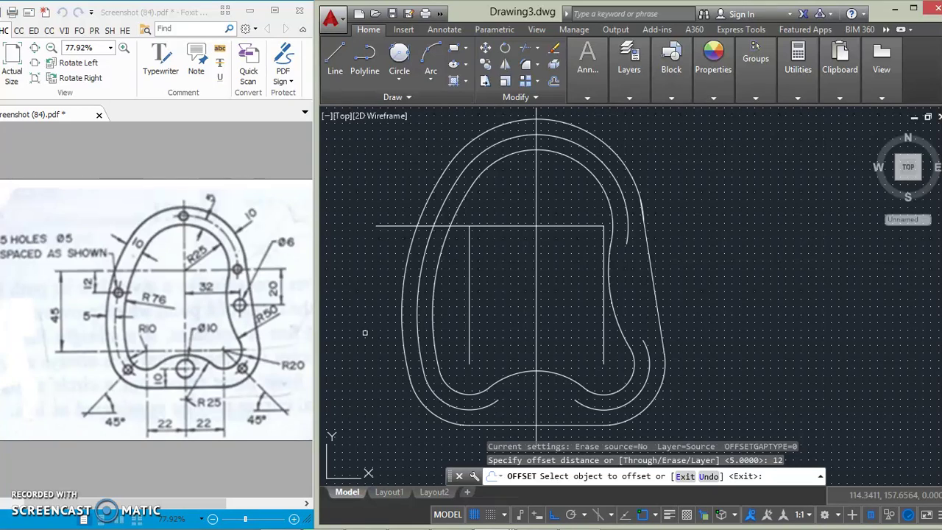
{"action": "left_click", "coordinate": [404, 226]}
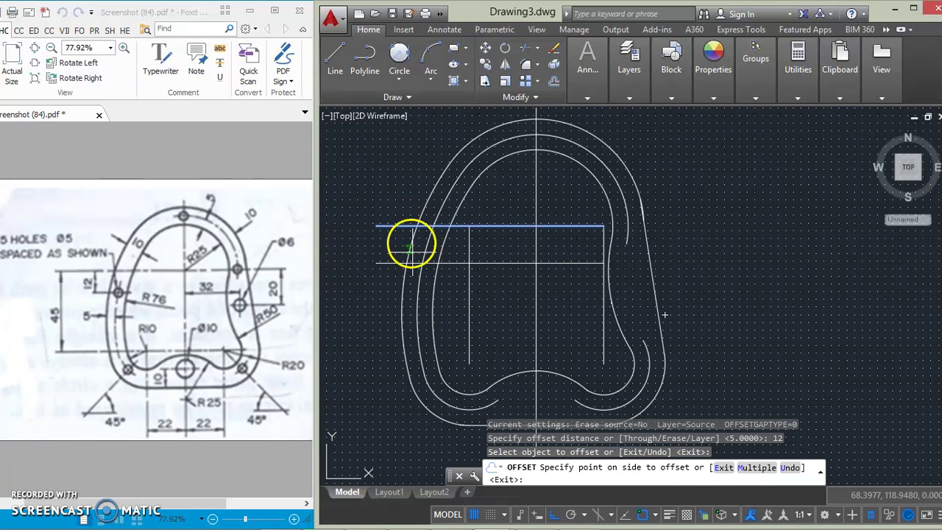
{"action": "left_click", "coordinate": [416, 267]}
{"action": "key", "text": "Return"}
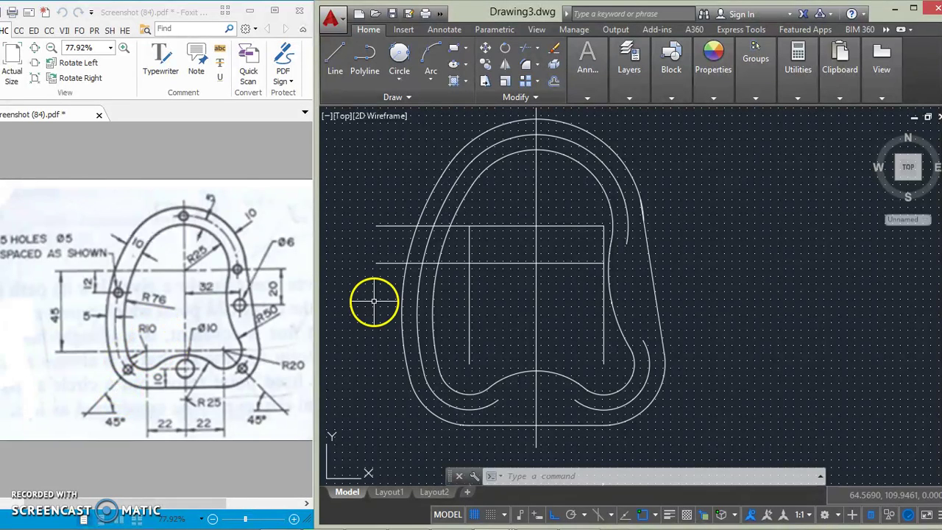
Step: With polar tracking at 45°, draw a diagonal line from the left vertical line's lower end down-left past the outer outline
{"action": "left_click", "coordinate": [340, 71]}
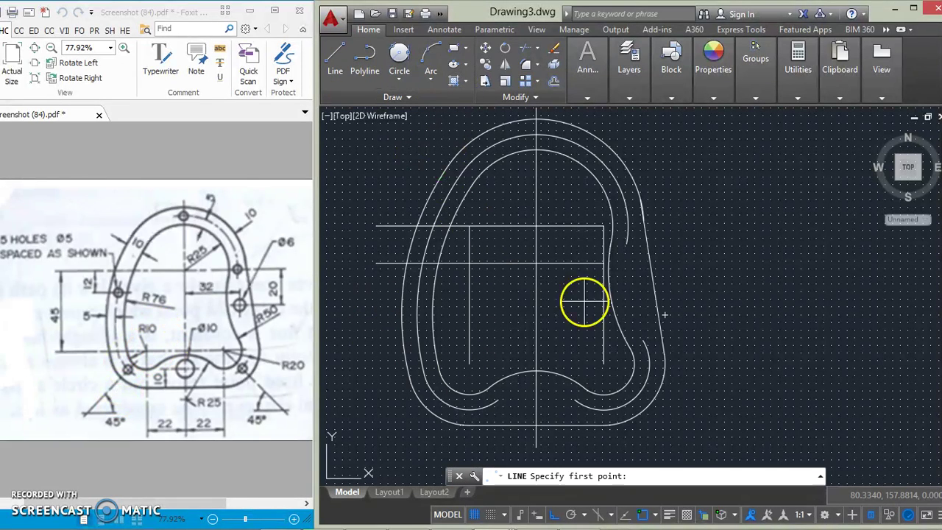
{"action": "left_click", "coordinate": [573, 516]}
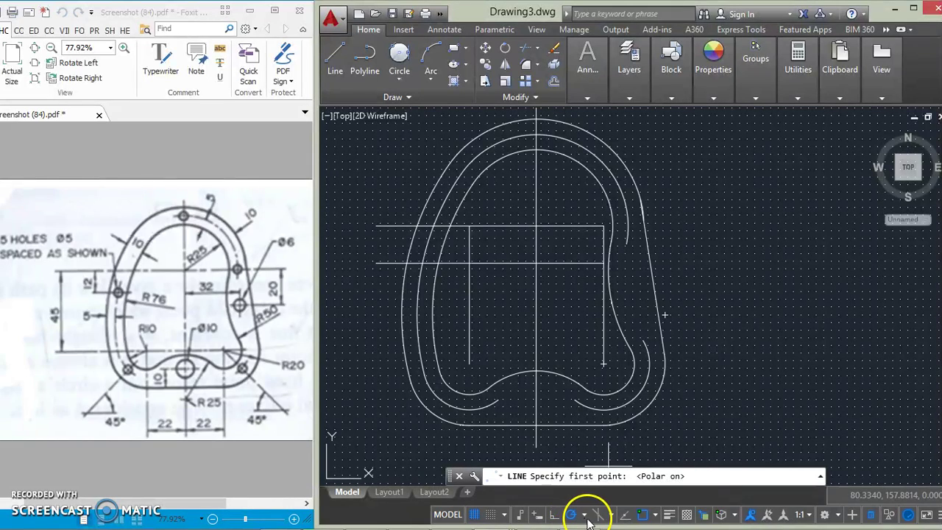
{"action": "left_click", "coordinate": [587, 517]}
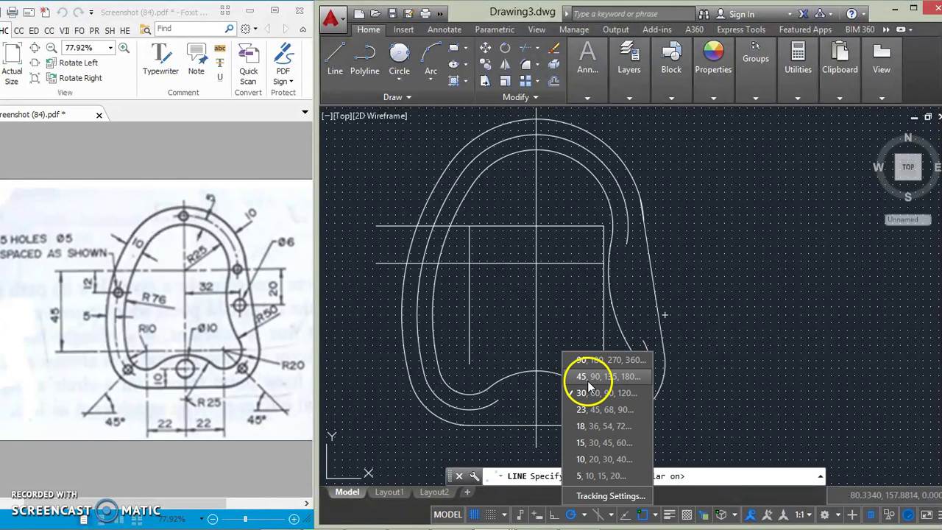
{"action": "left_click", "coordinate": [573, 332]}
{"action": "left_click", "coordinate": [470, 363]}
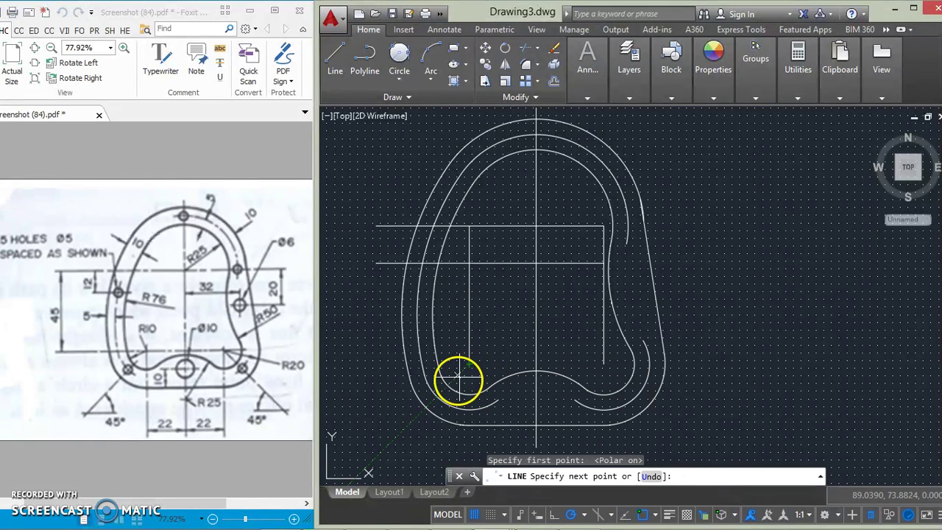
{"action": "left_click", "coordinate": [382, 449]}
{"action": "key", "text": "Return"}
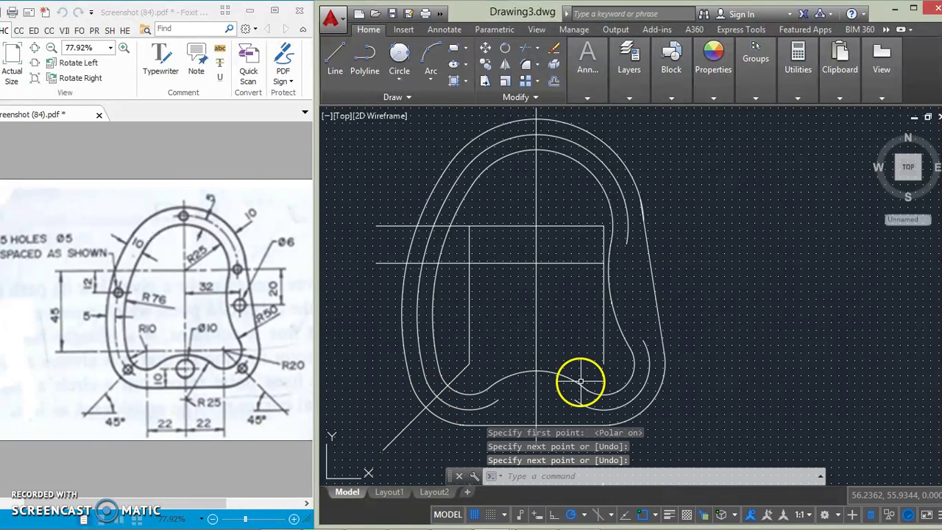
Step: Draw a 45° diagonal line from the right vertical line's lower end down-right past the outer outline
{"action": "left_click", "coordinate": [335, 57]}
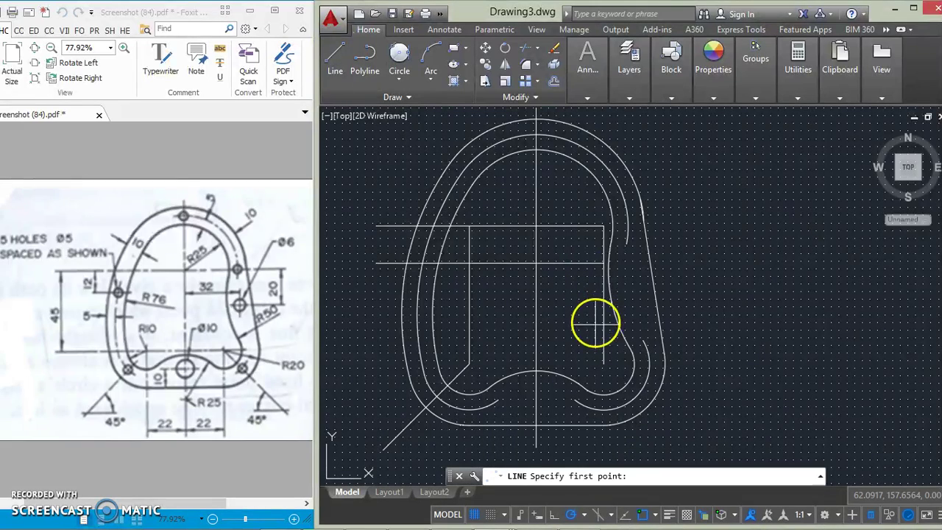
{"action": "left_click", "coordinate": [604, 364]}
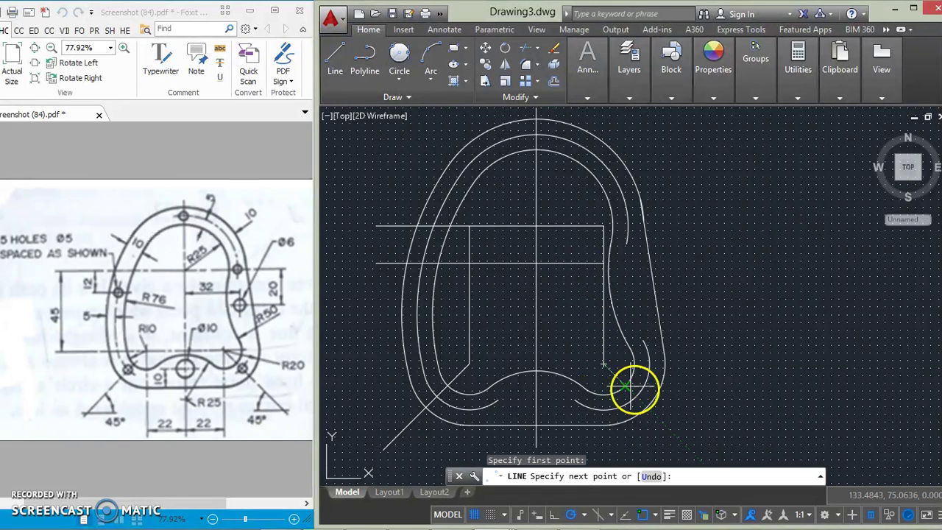
{"action": "key", "text": "Return"}
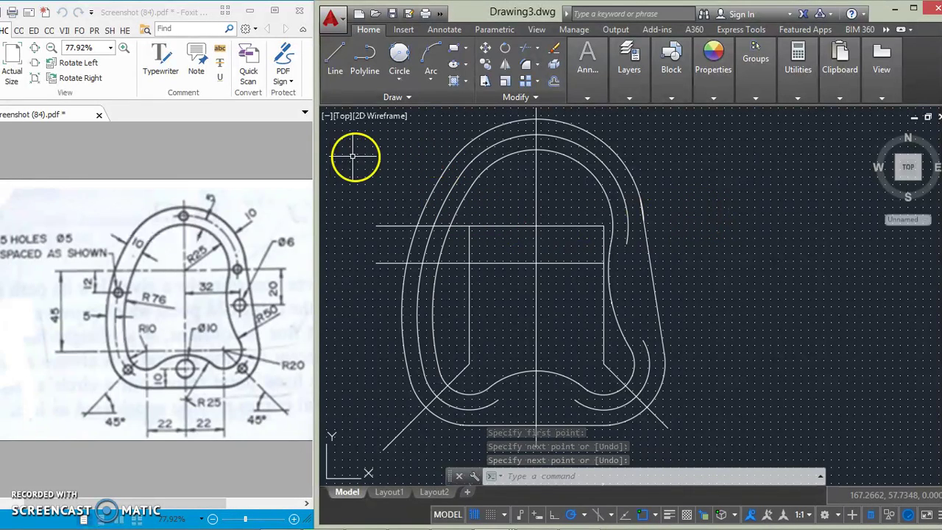
Step: Stretch the upper horizontal line's right end past the plate's right side, to a length of about 109.5
{"action": "left_click", "coordinate": [550, 226]}
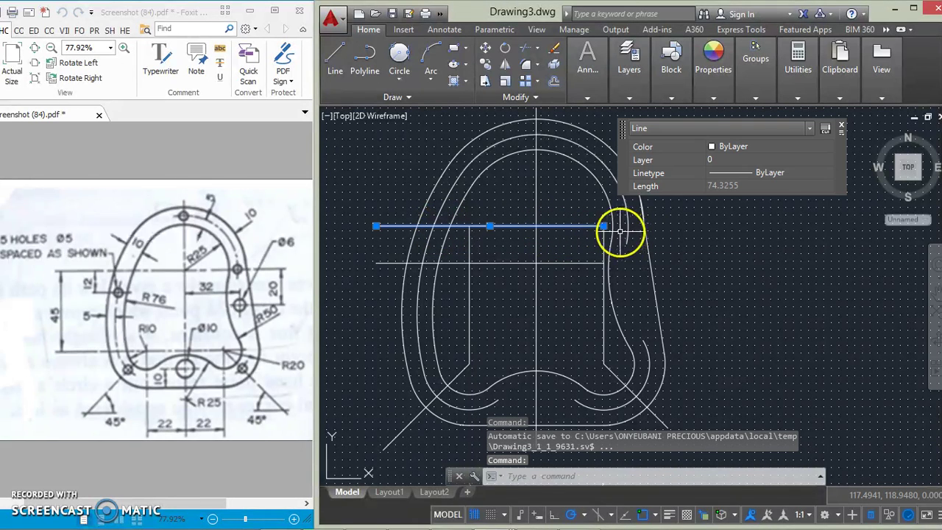
{"action": "left_click", "coordinate": [605, 226]}
{"action": "left_click", "coordinate": [711, 226]}
{"action": "right_click", "coordinate": [718, 221]}
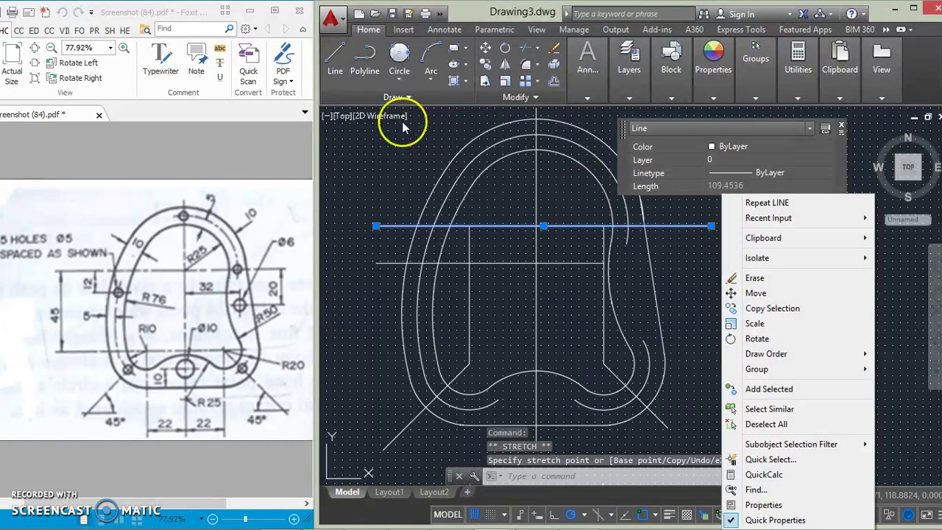
{"action": "left_click", "coordinate": [402, 126]}
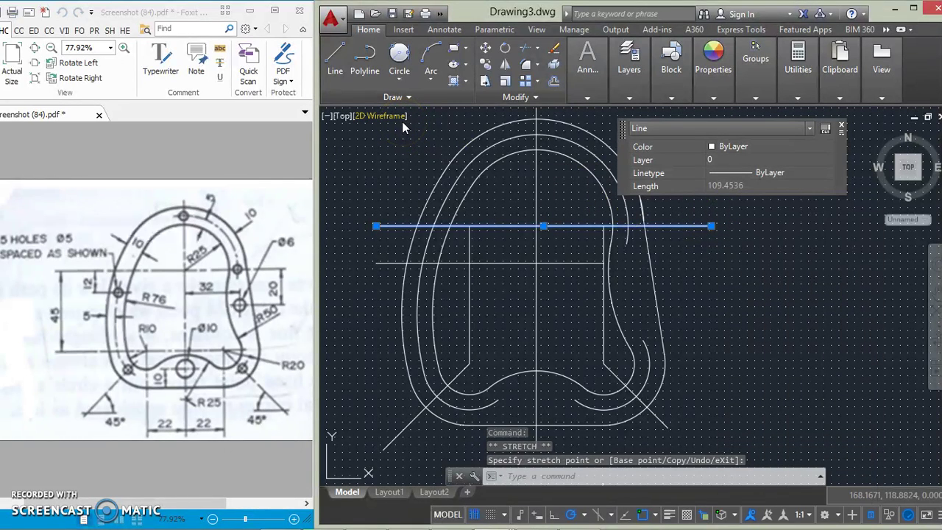
Step: Draw a circle of diameter 5 centred where the vertical centreline meets the top of the middle arc
{"action": "key", "text": "Escape"}
{"action": "key", "text": "Escape"}
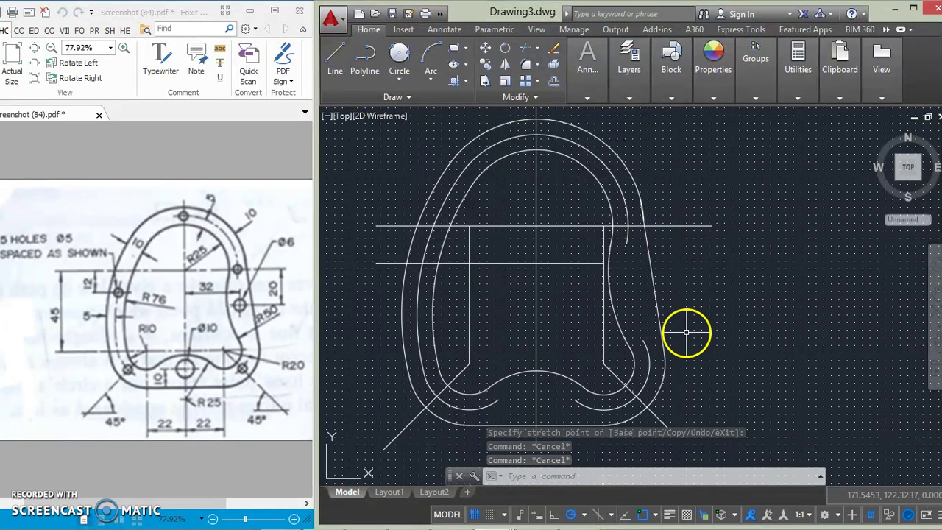
{"action": "left_click", "coordinate": [407, 66]}
{"action": "left_click", "coordinate": [406, 78]}
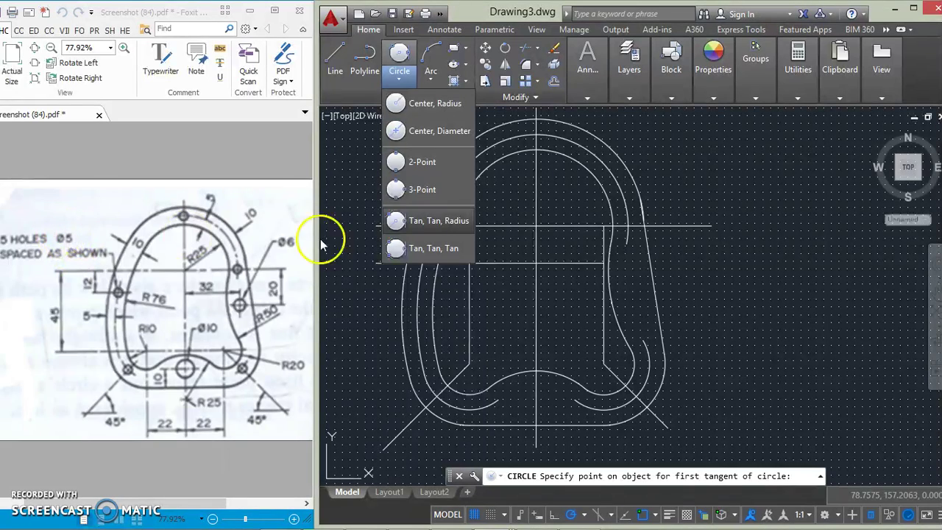
{"action": "left_click", "coordinate": [423, 132]}
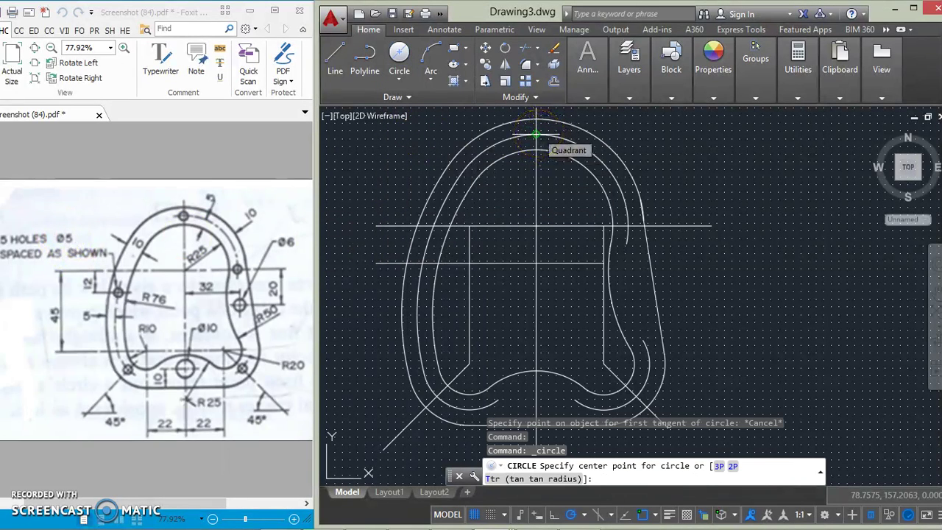
{"action": "left_click", "coordinate": [544, 134]}
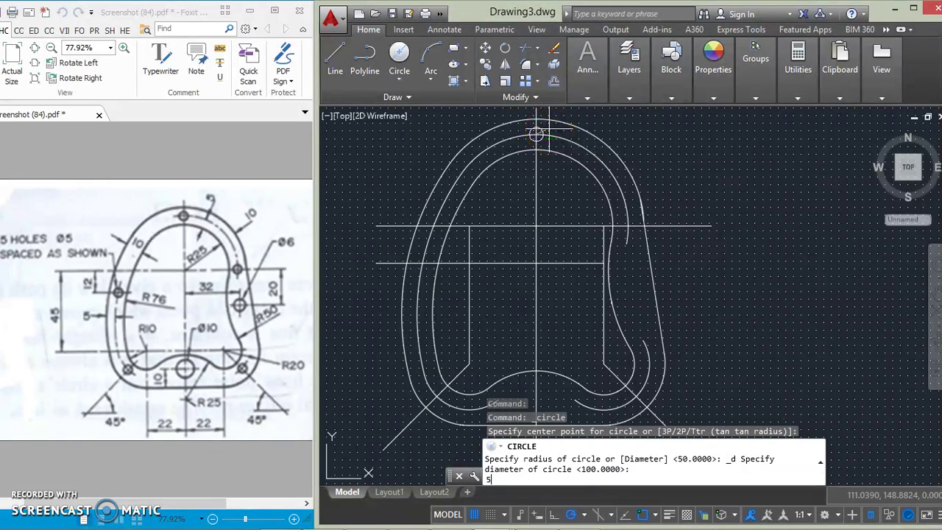
{"action": "key", "text": "Return"}
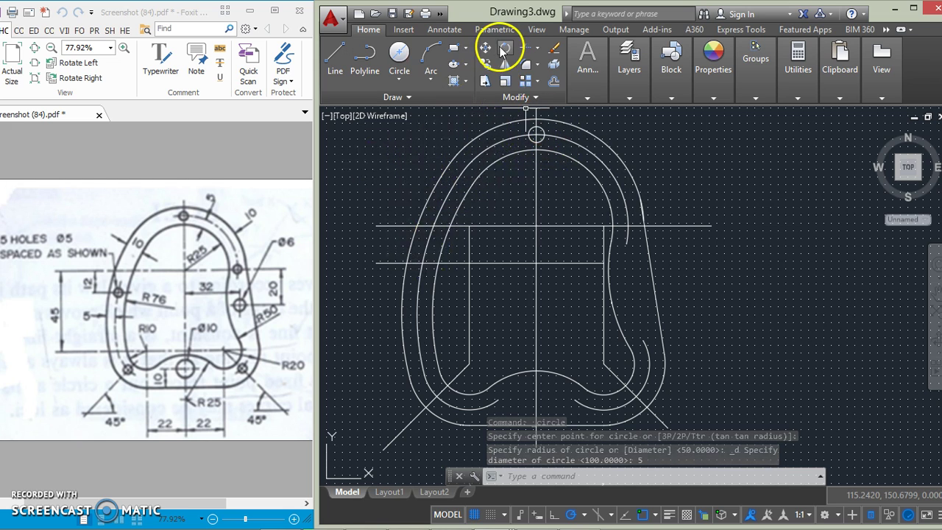
Step: Copy the top hole by its centre to the left-side, two lower diagonal and right-side intersections on the middle arcs
{"action": "left_click", "coordinate": [486, 67]}
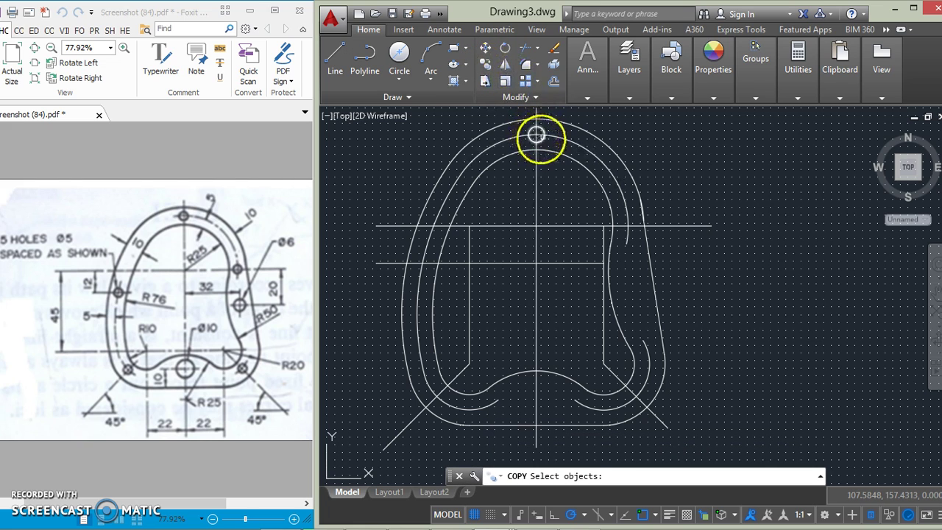
{"action": "left_click", "coordinate": [537, 133]}
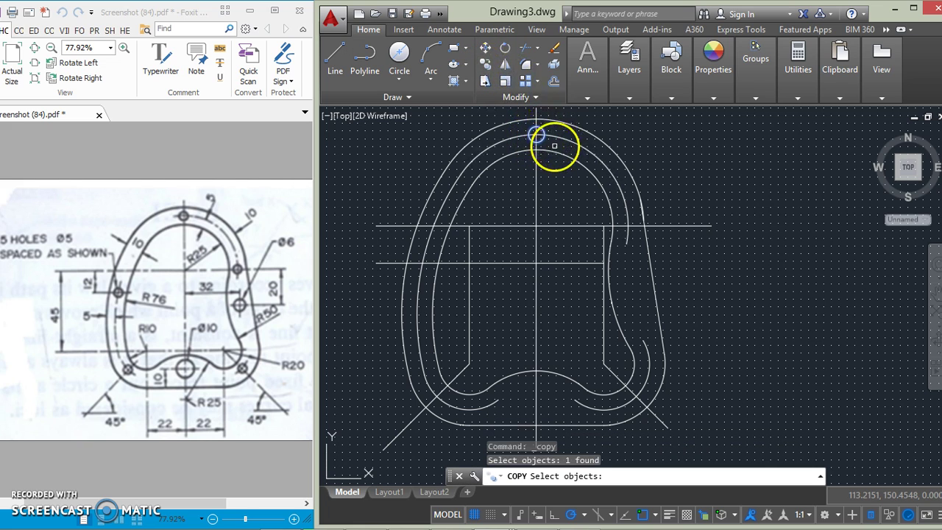
{"action": "key", "text": "Return"}
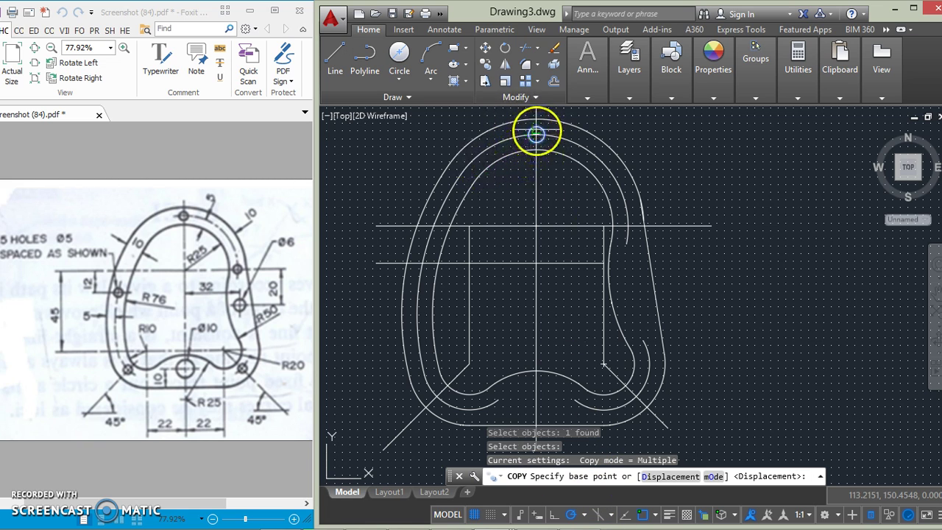
{"action": "left_click", "coordinate": [536, 135]}
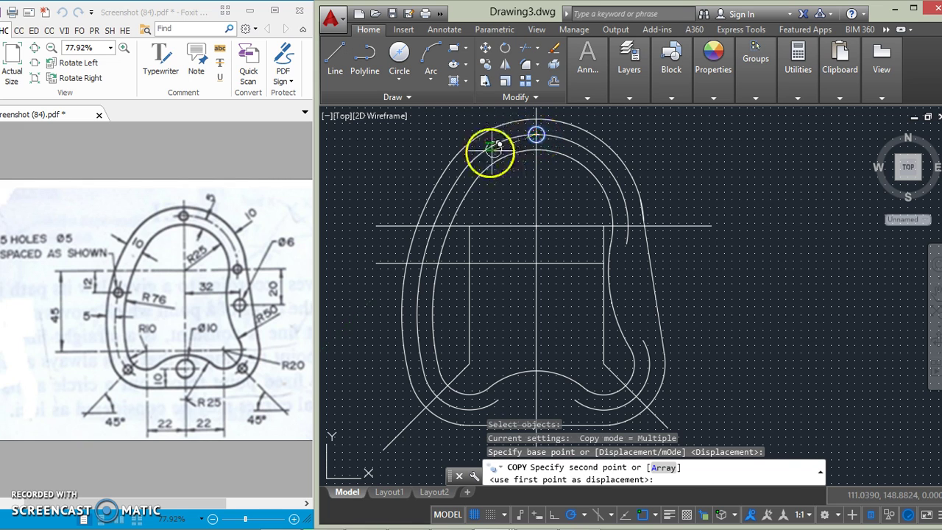
{"action": "left_click", "coordinate": [421, 262]}
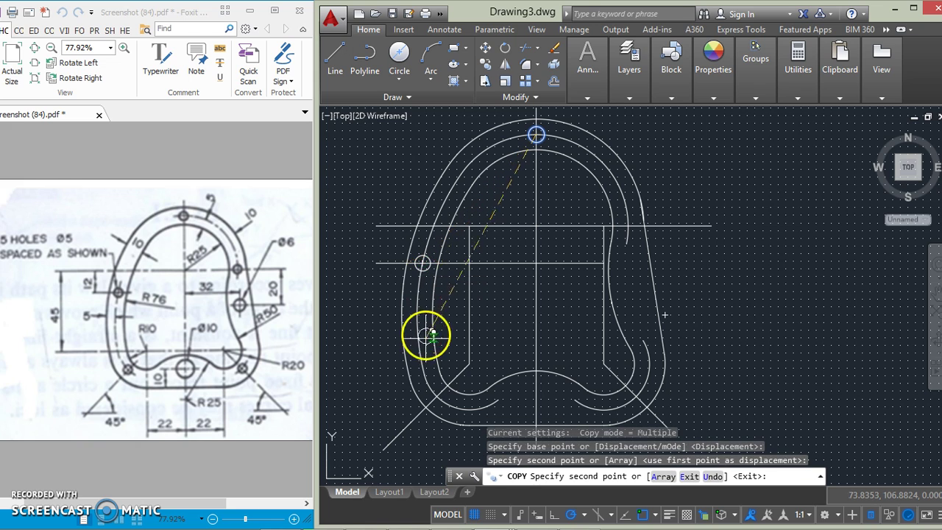
{"action": "left_click", "coordinate": [437, 396]}
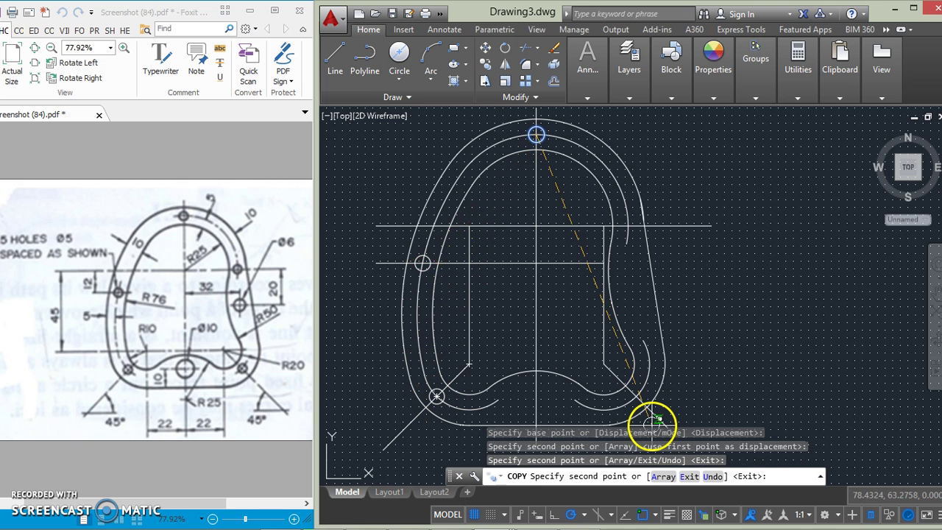
{"action": "left_click", "coordinate": [635, 396]}
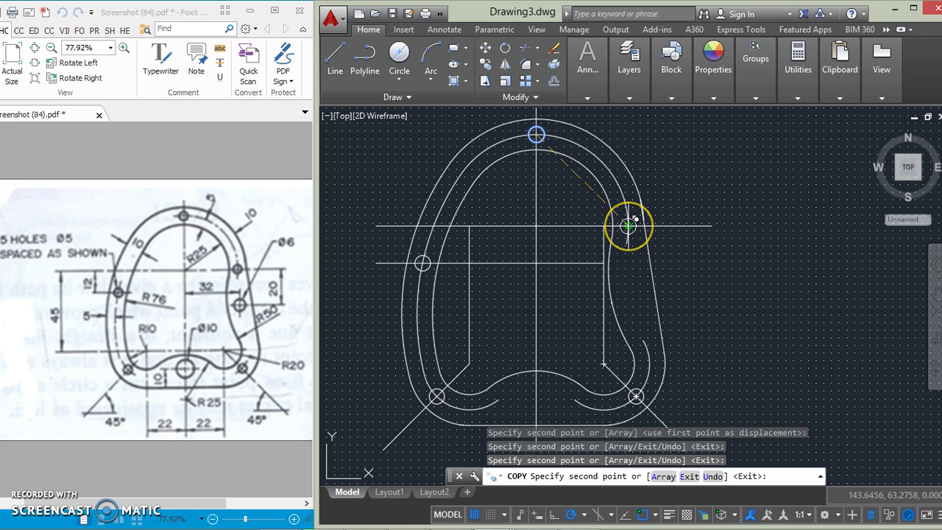
{"action": "left_click", "coordinate": [627, 225]}
{"action": "key", "text": "Return"}
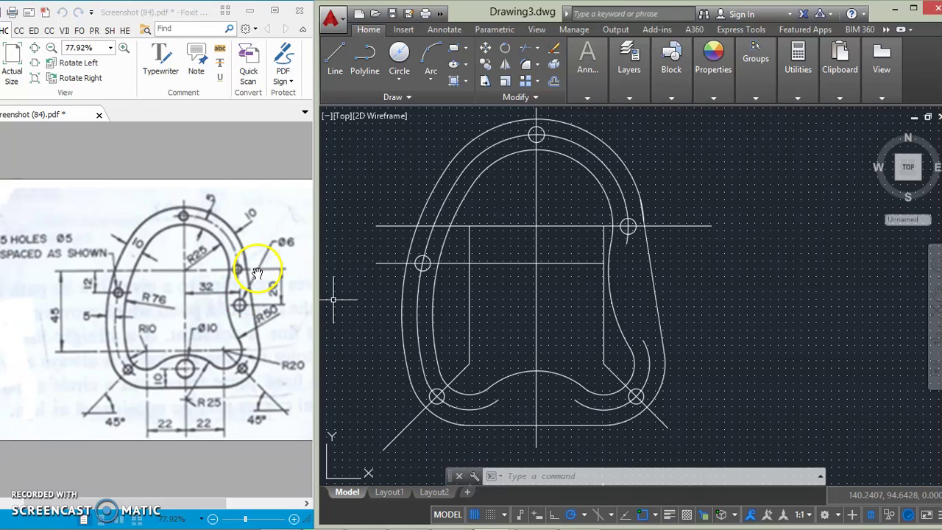
Step: Offset the upper horizontal line downward by 20
{"action": "left_click", "coordinate": [552, 226]}
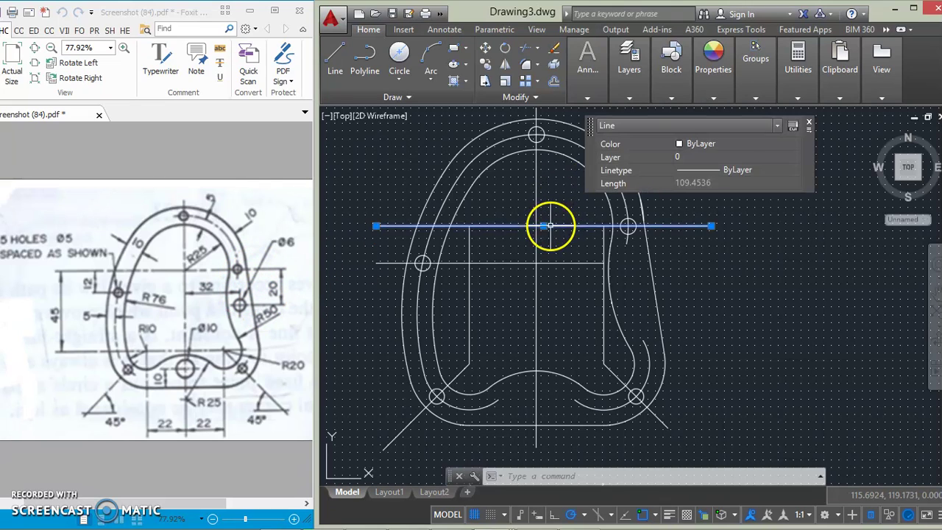
{"action": "left_click", "coordinate": [553, 80]}
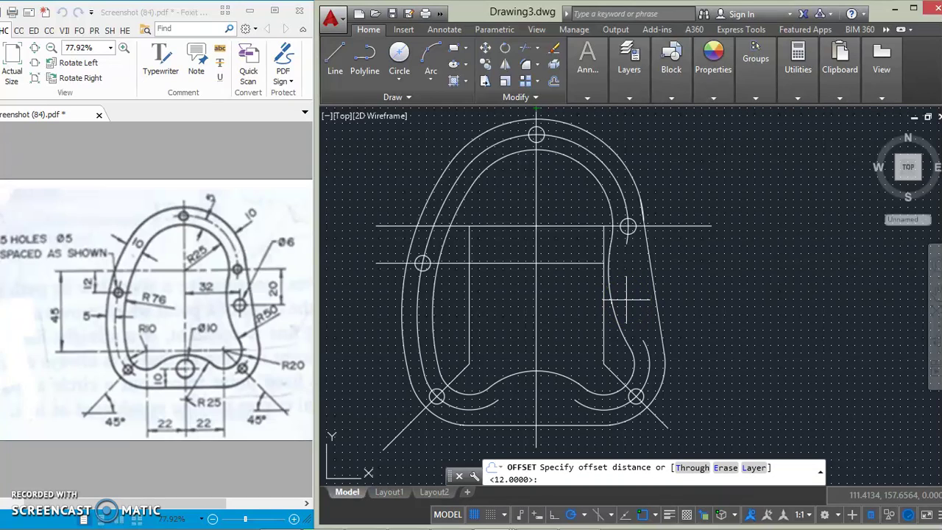
{"action": "key", "text": "Return"}
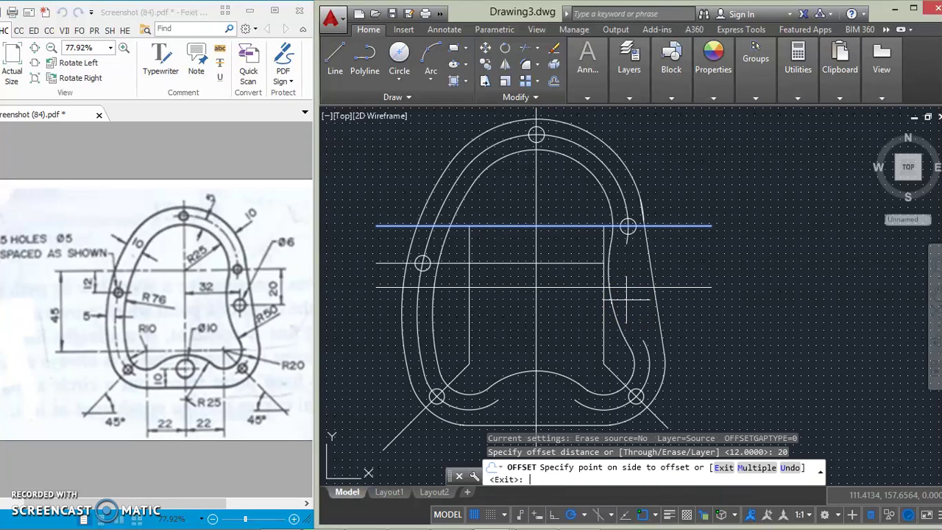
{"action": "left_click", "coordinate": [697, 284]}
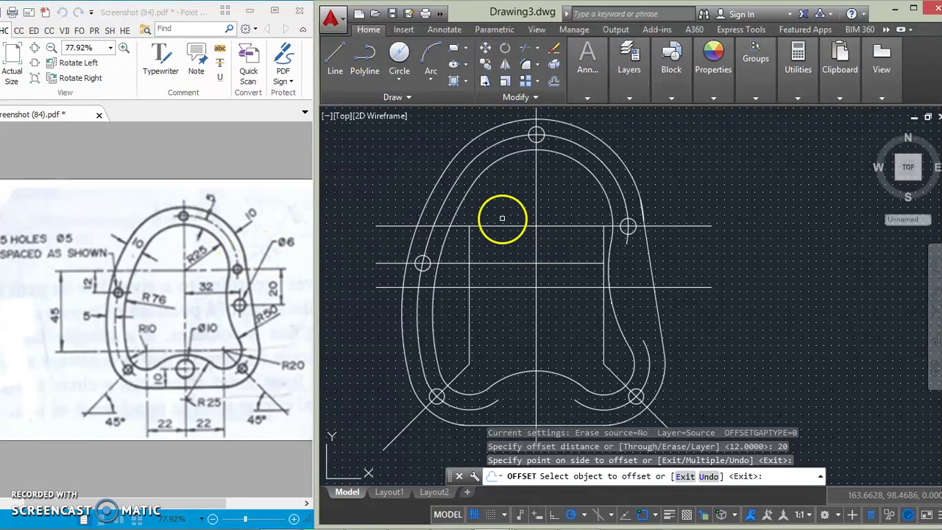
{"action": "key", "text": "Return"}
Step: Offset the vertical centreline to the right by 32
{"action": "left_click", "coordinate": [554, 81]}
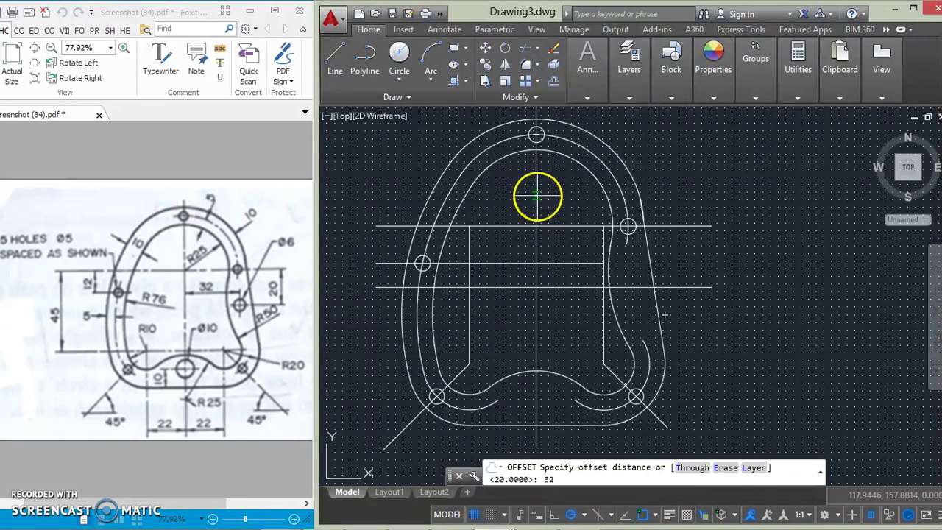
{"action": "key", "text": "Return"}
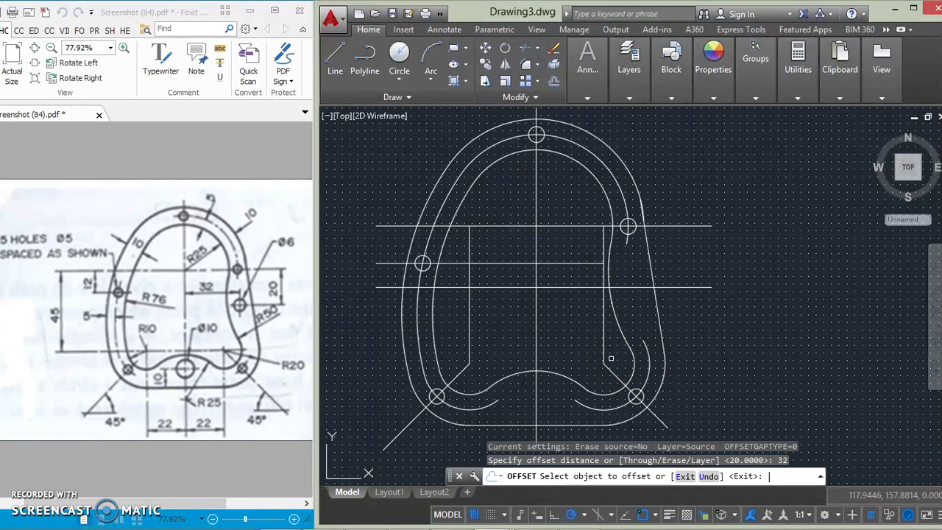
{"action": "left_click", "coordinate": [537, 244]}
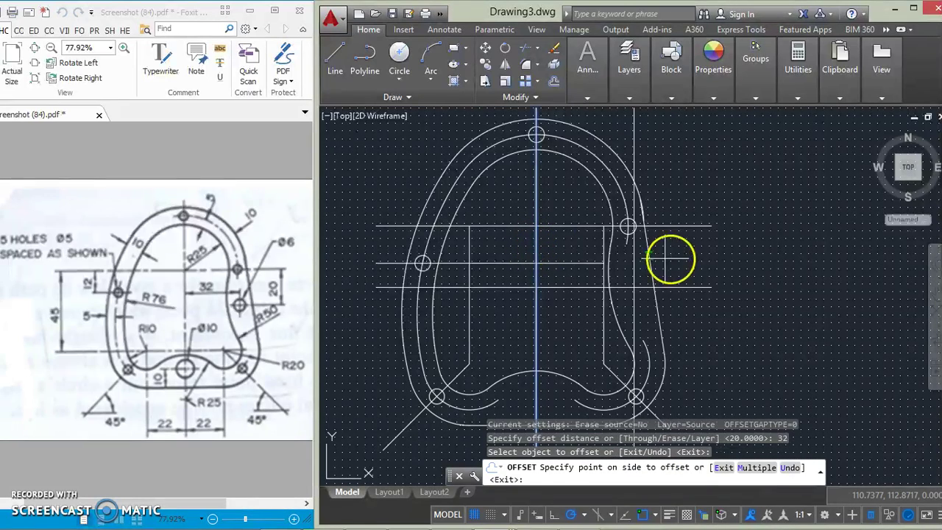
{"action": "left_click", "coordinate": [657, 276]}
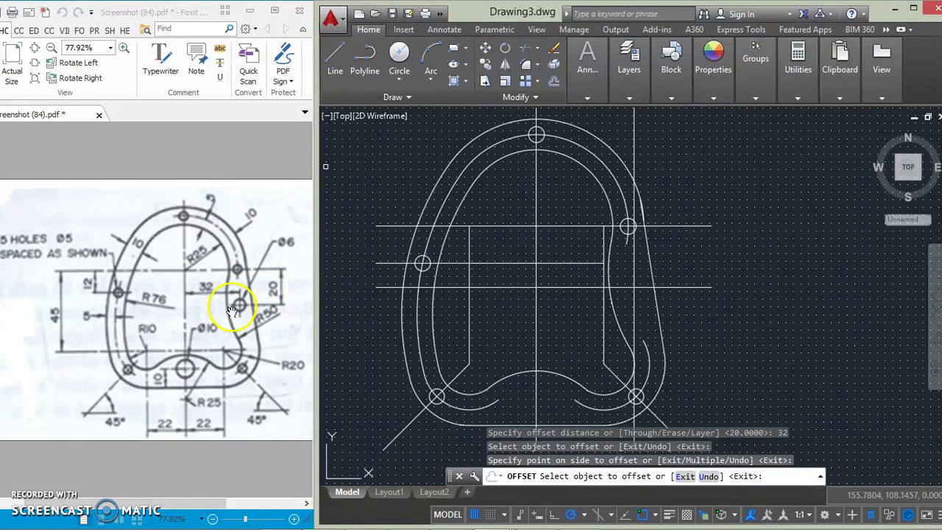
Step: Draw a circle of diameter 6 where the right offset vertical line crosses the lowest of the three long horizontal lines
{"action": "left_click", "coordinate": [396, 53]}
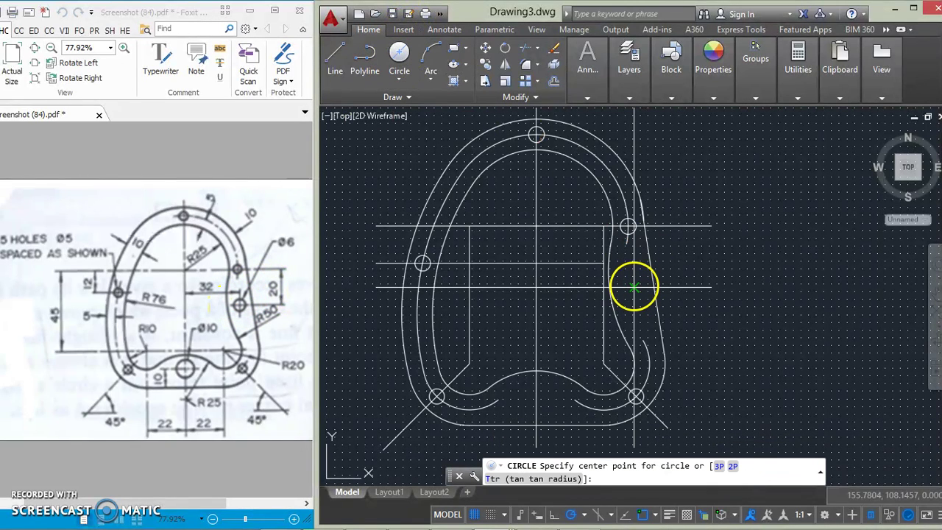
{"action": "left_click", "coordinate": [634, 286]}
{"action": "type", "text": "6"}
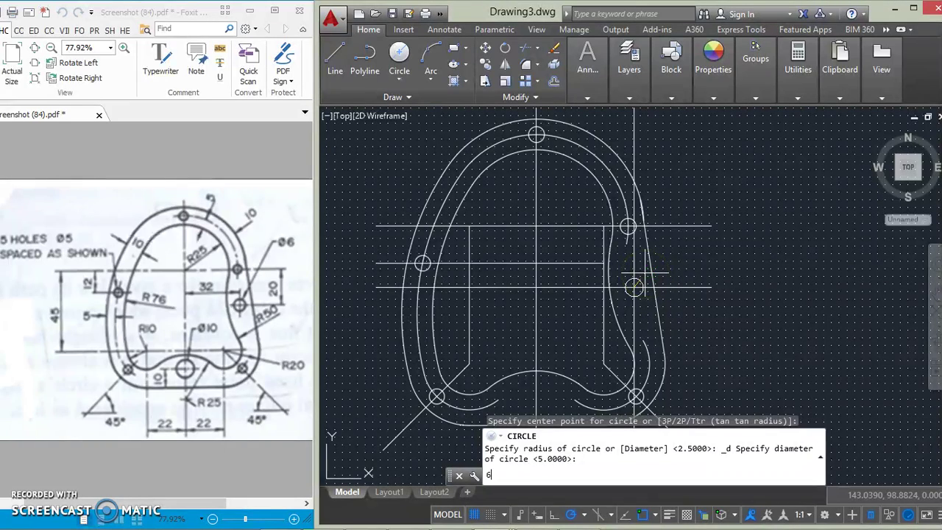
{"action": "key", "text": "Return"}
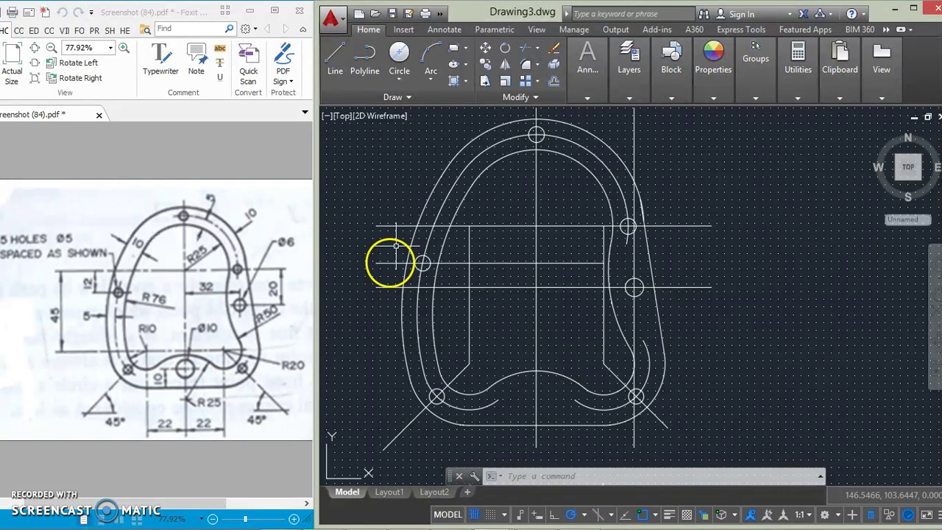
Step: Offset the plate's bottom edge upward by 10
{"action": "left_click", "coordinate": [555, 65]}
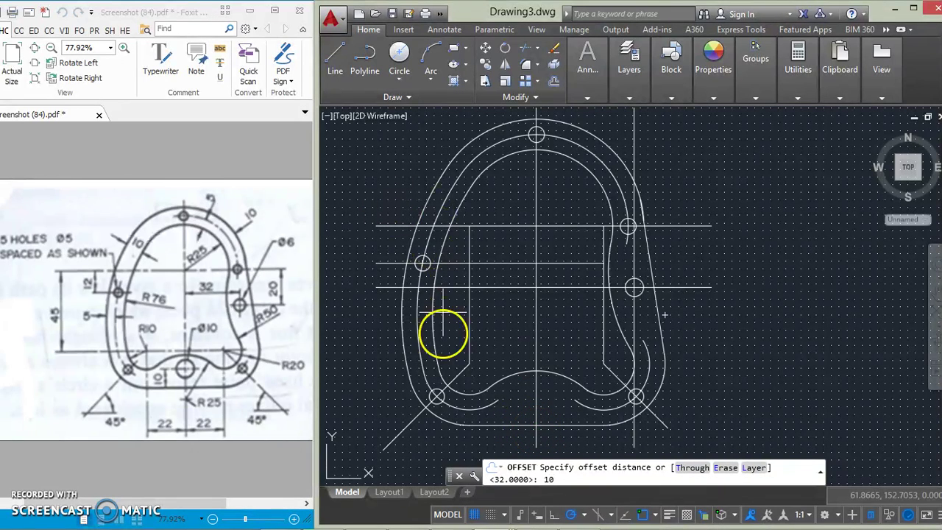
{"action": "key", "text": "Return"}
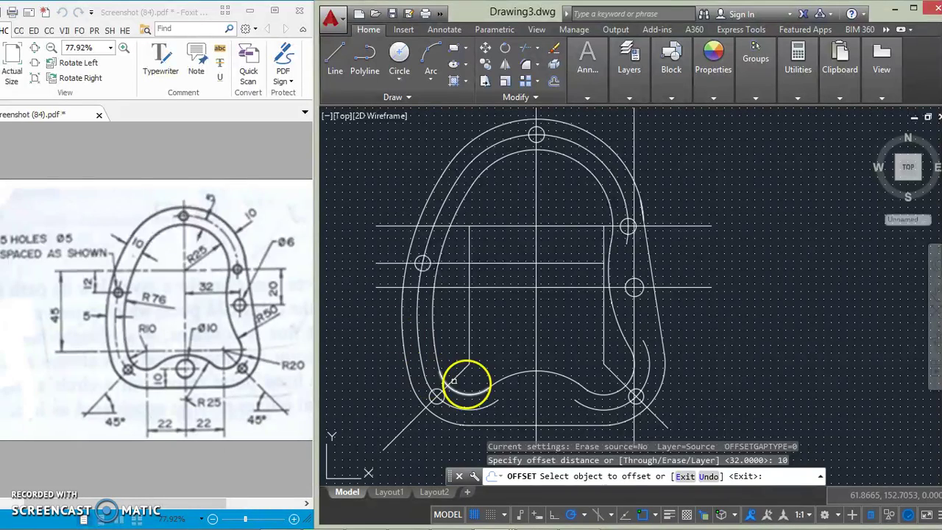
{"action": "left_click", "coordinate": [498, 425]}
{"action": "left_click", "coordinate": [513, 397]}
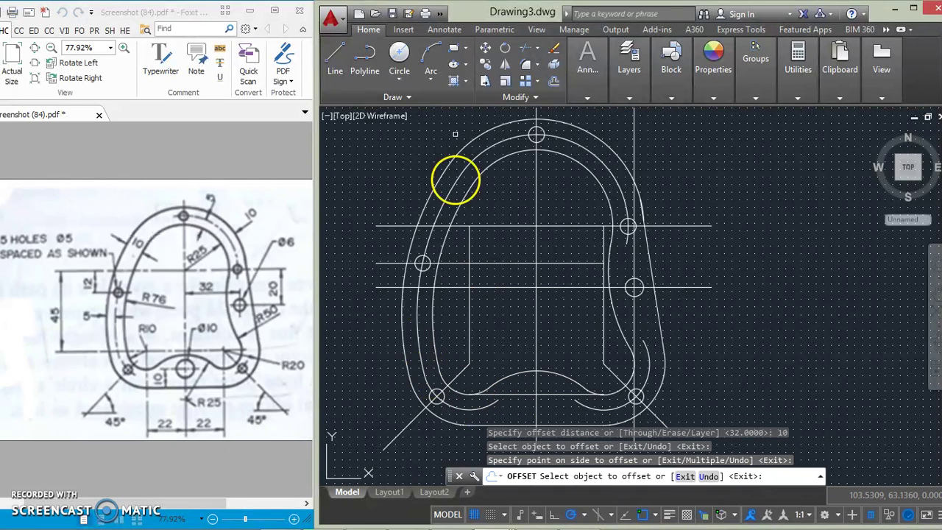
Step: Draw a circle of diameter 10 where the vertical centreline crosses the line offset from the bottom edge
{"action": "left_click", "coordinate": [398, 53]}
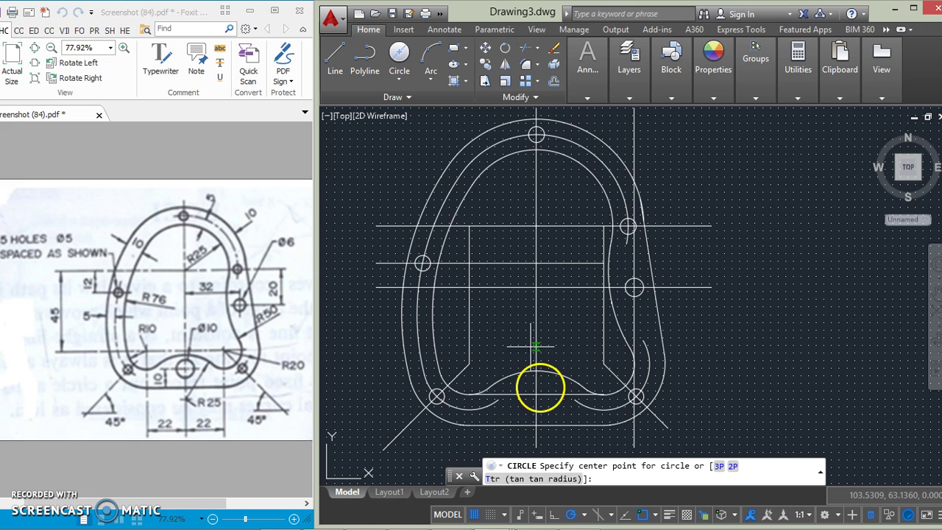
{"action": "left_click", "coordinate": [539, 394]}
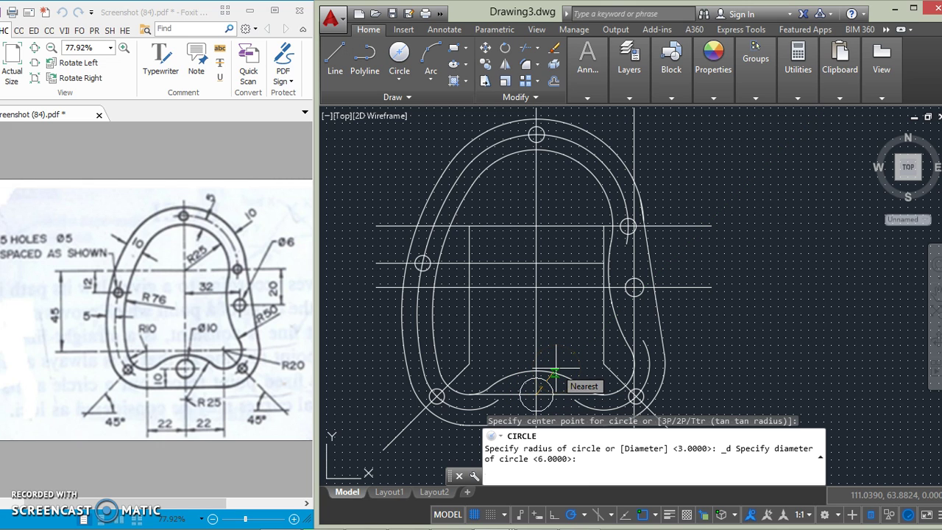
{"action": "type", "text": "10"}
{"action": "key", "text": "Return"}
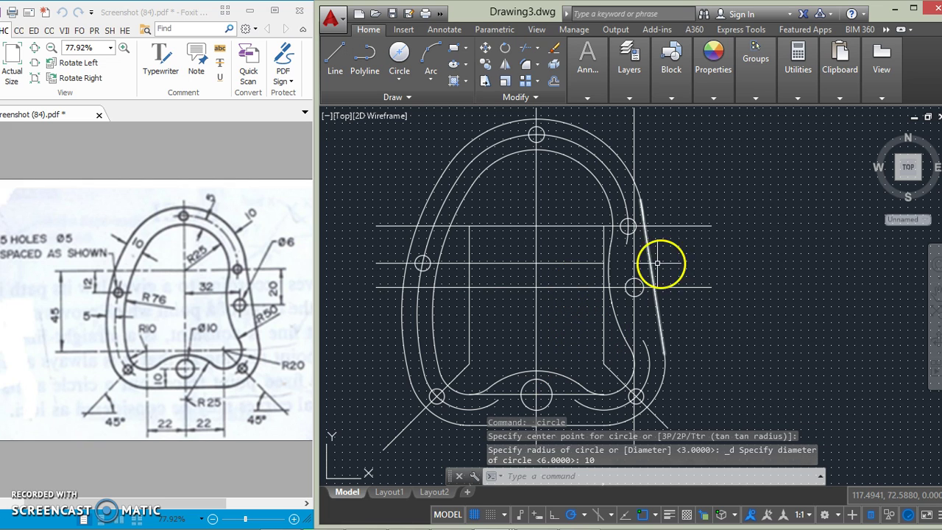
Step: Erase the three long horizontal lines, all vertical and diagonal construction lines, and the hole-path curves midway between the inner and outer outlines
{"action": "left_click", "coordinate": [555, 53]}
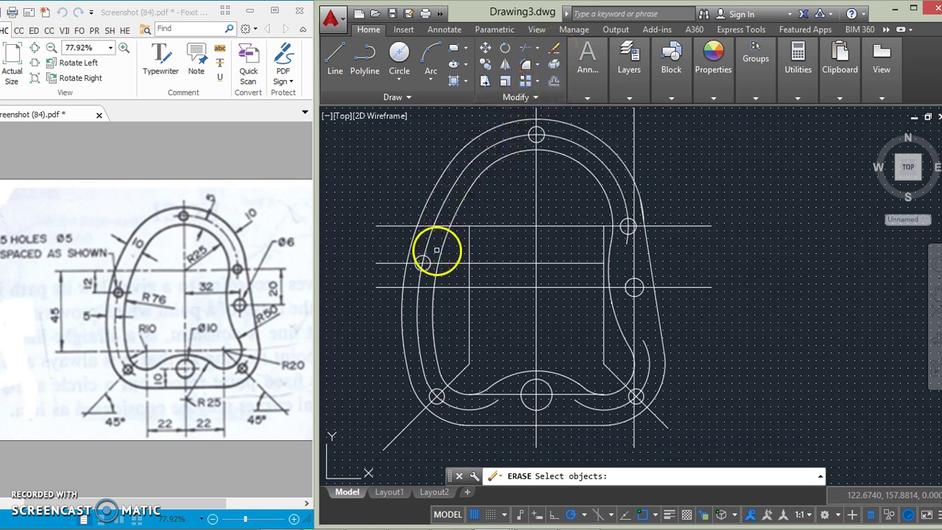
{"action": "left_click", "coordinate": [440, 226]}
{"action": "left_click", "coordinate": [452, 264]}
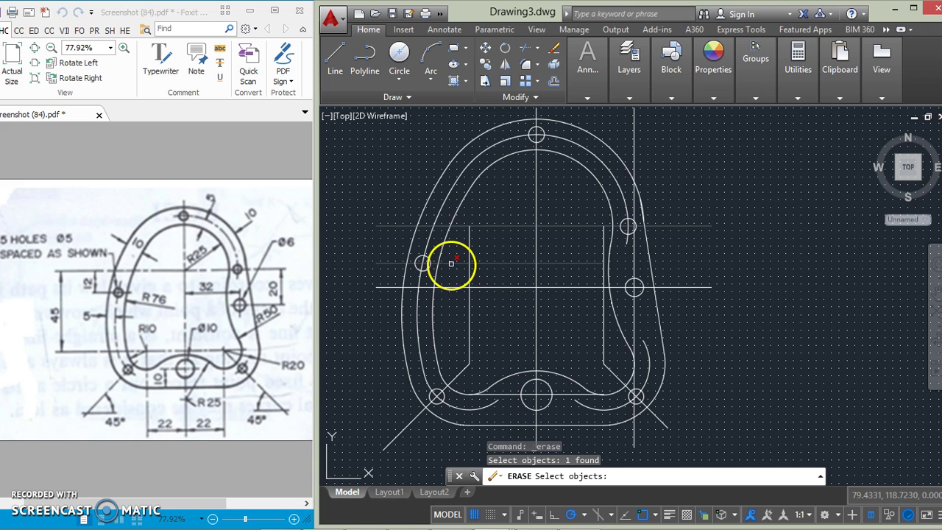
{"action": "left_click", "coordinate": [456, 287]}
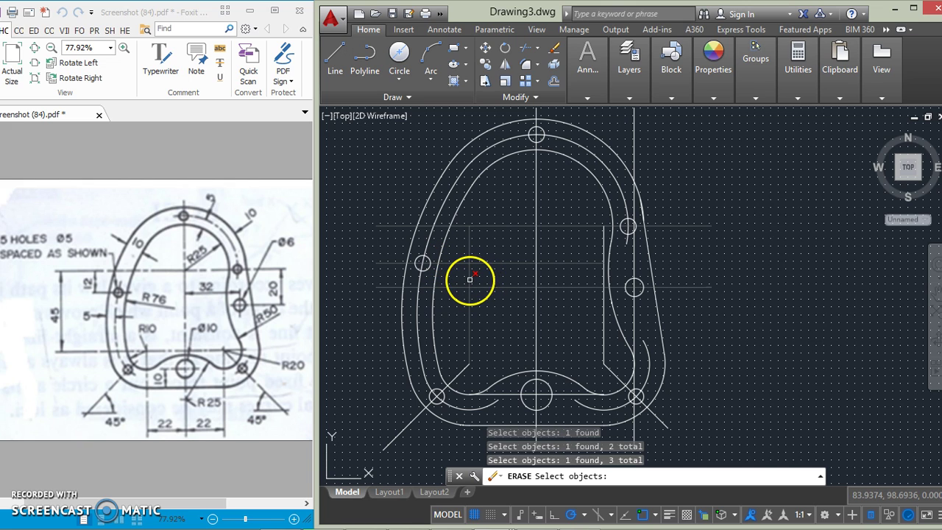
{"action": "left_click", "coordinate": [470, 279]}
{"action": "left_click", "coordinate": [452, 379]}
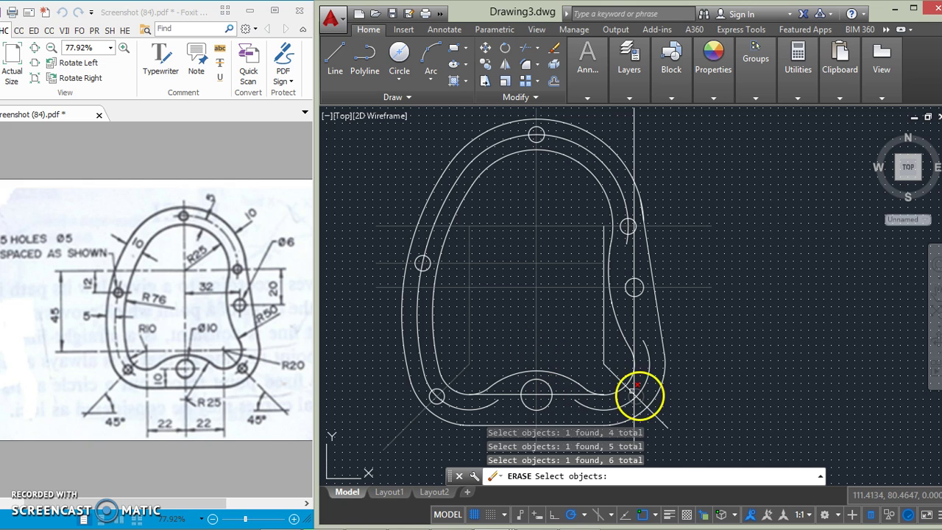
{"action": "left_click", "coordinate": [602, 348]}
{"action": "left_click", "coordinate": [627, 222]}
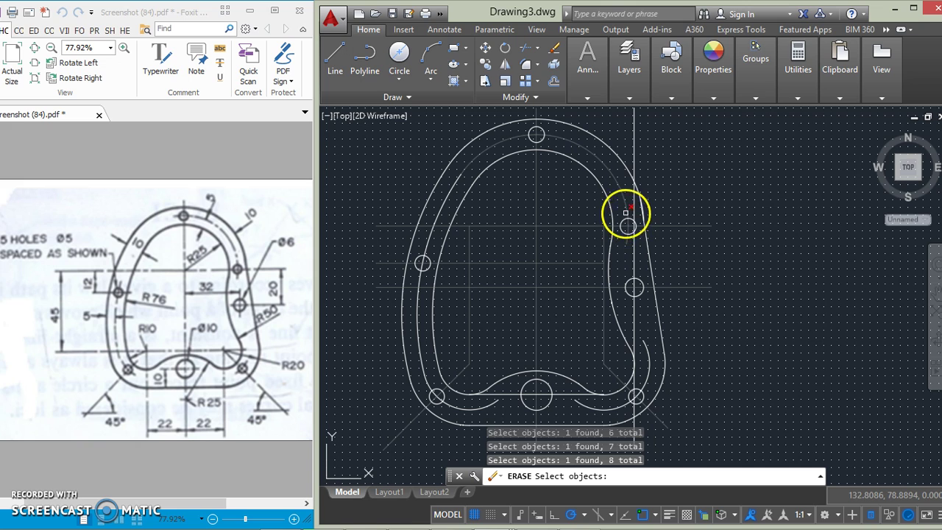
{"action": "left_click", "coordinate": [634, 211]}
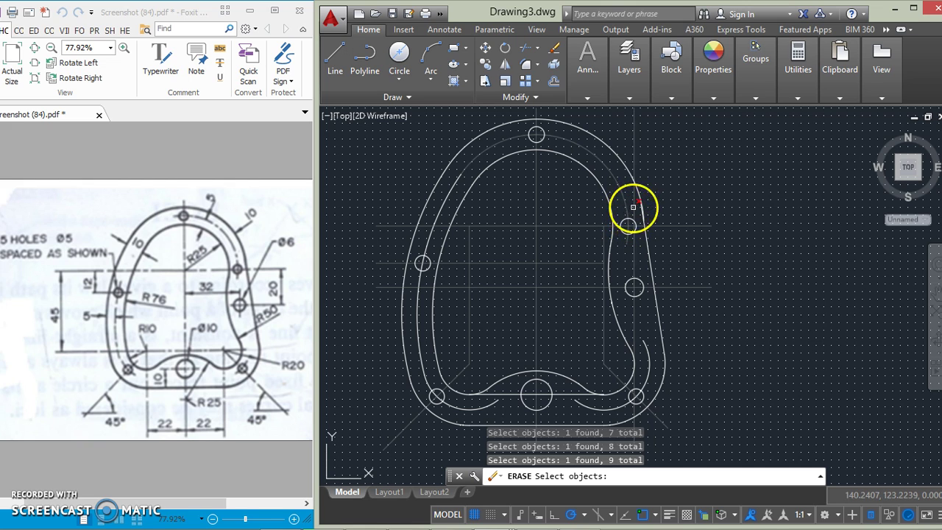
{"action": "left_click", "coordinate": [650, 351]}
{"action": "left_click", "coordinate": [424, 366]}
{"action": "left_click", "coordinate": [515, 155]}
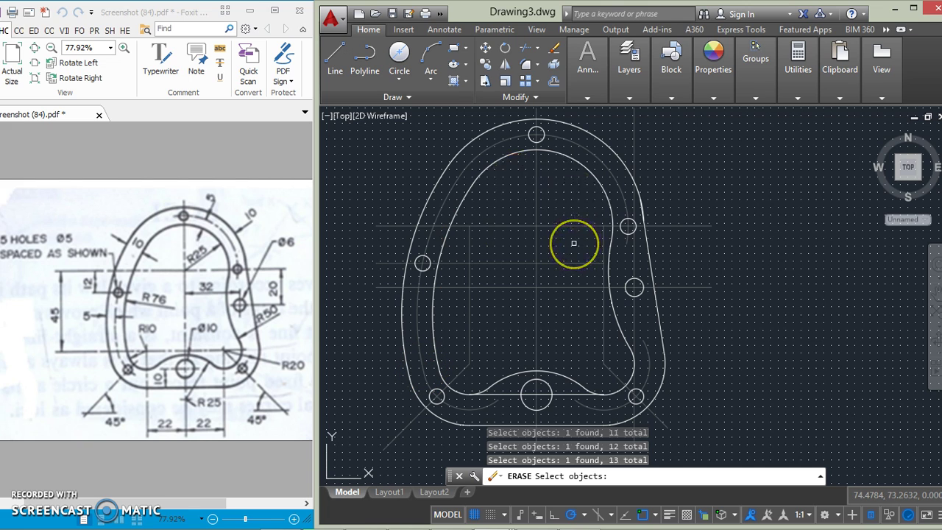
{"action": "key", "text": "Return"}
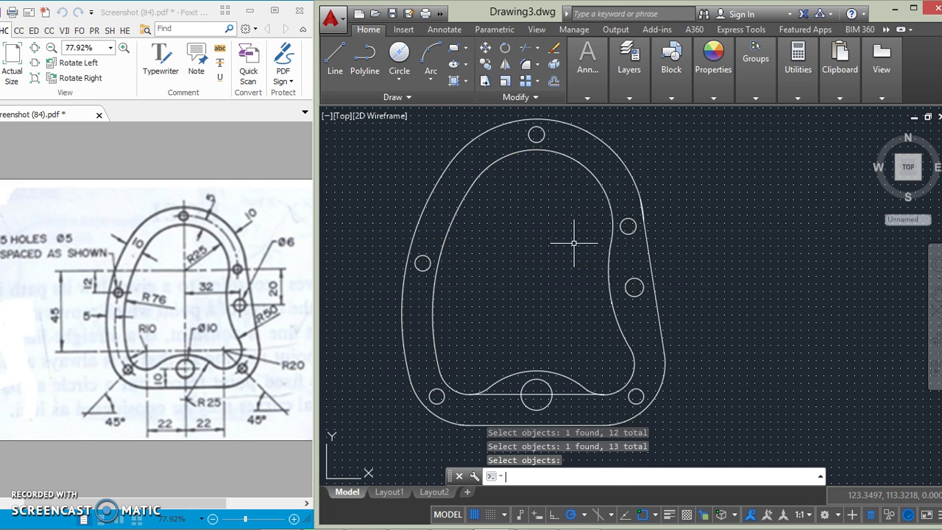
Step: Erase the remaining horizontal construction line through the centre of the diameter 10 hole
{"action": "key", "text": "Return"}
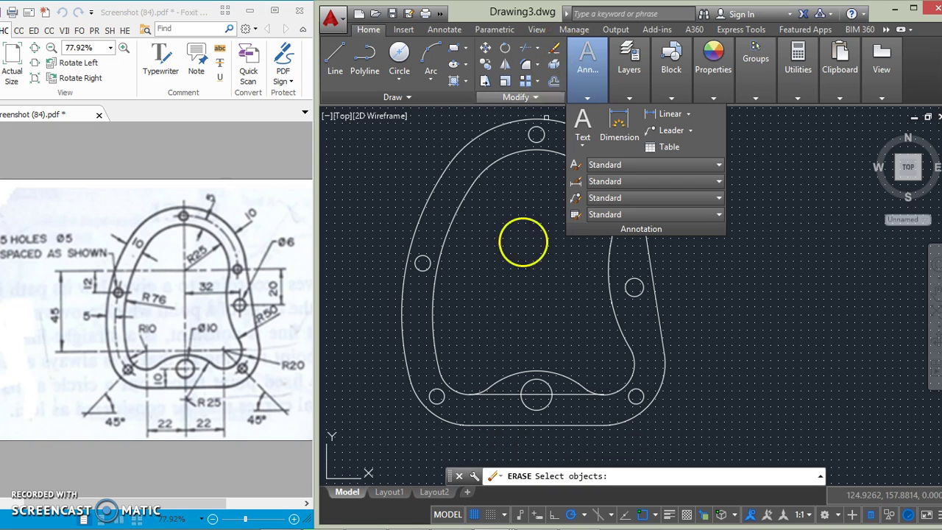
{"action": "left_click", "coordinate": [508, 389]}
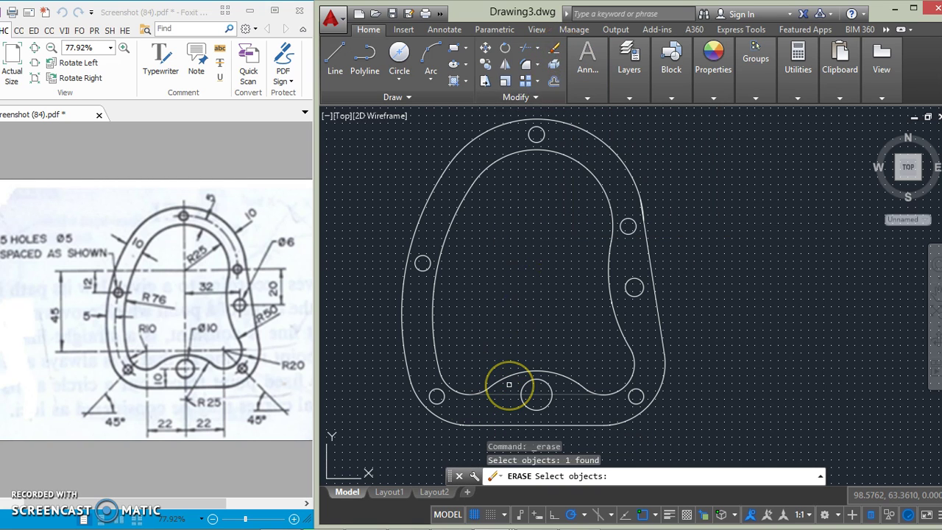
{"action": "key", "text": "Return"}
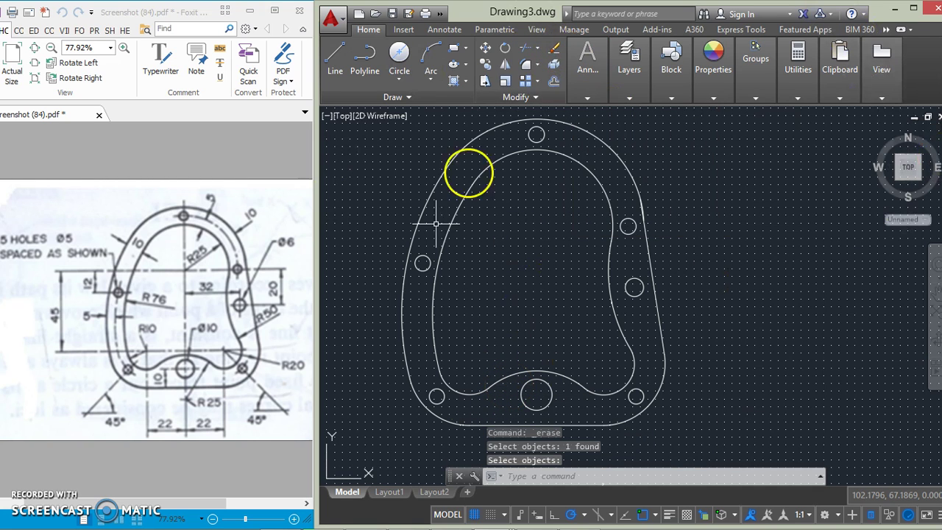